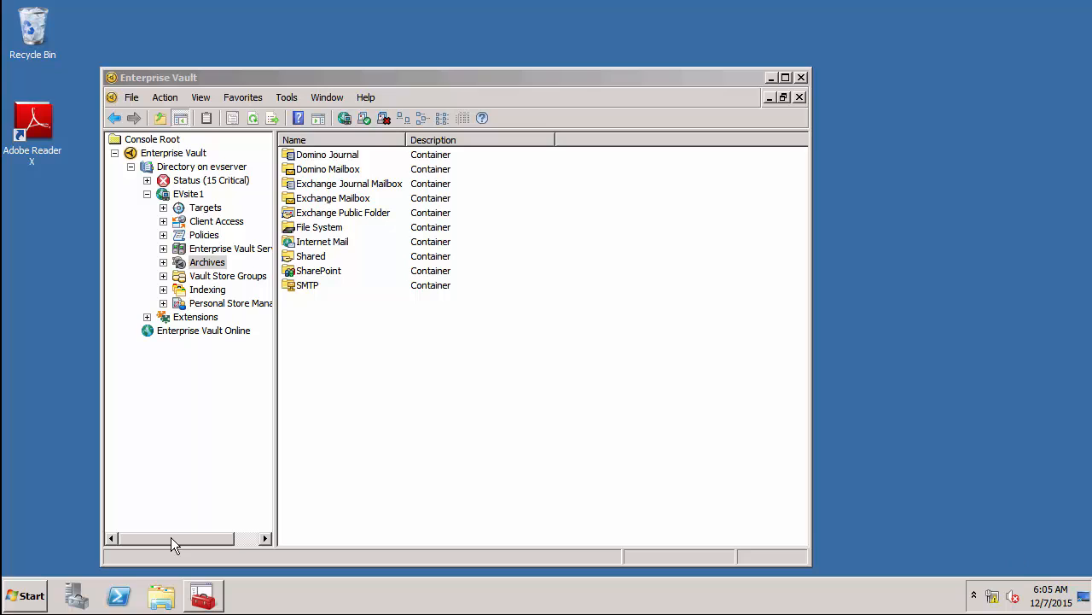
# Browse to C:\Program Files (x86)\Enterprise Vault and jump to IMAPNotificationEmailViewer in the file list.
pyautogui.click(171, 537)
pyautogui.click(163, 592)
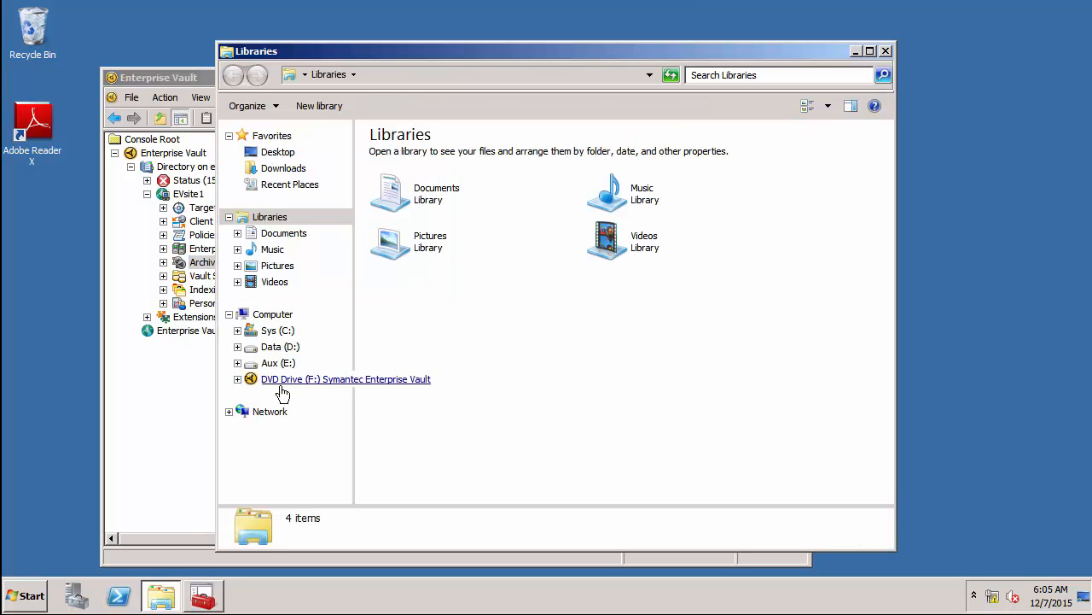
pyautogui.click(280, 334)
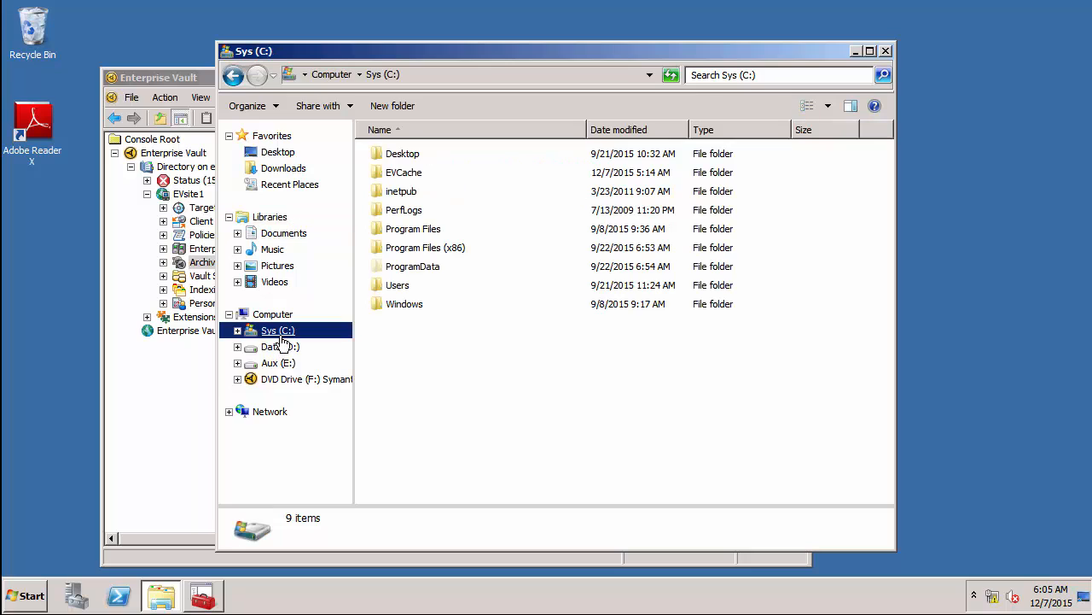
pyautogui.click(429, 252)
pyautogui.doubleClick(430, 252)
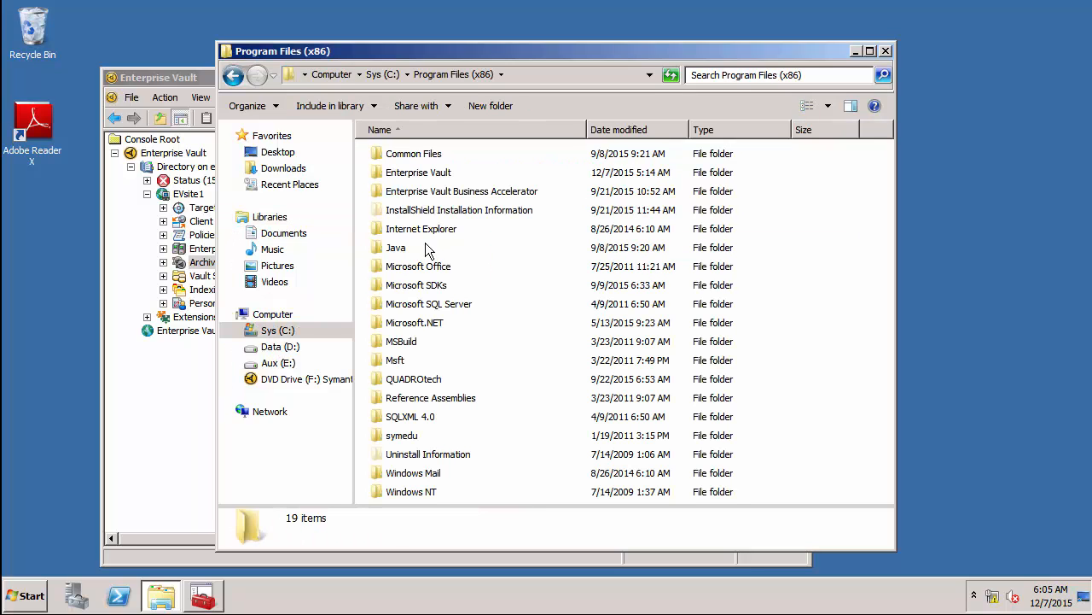
pyautogui.doubleClick(409, 173)
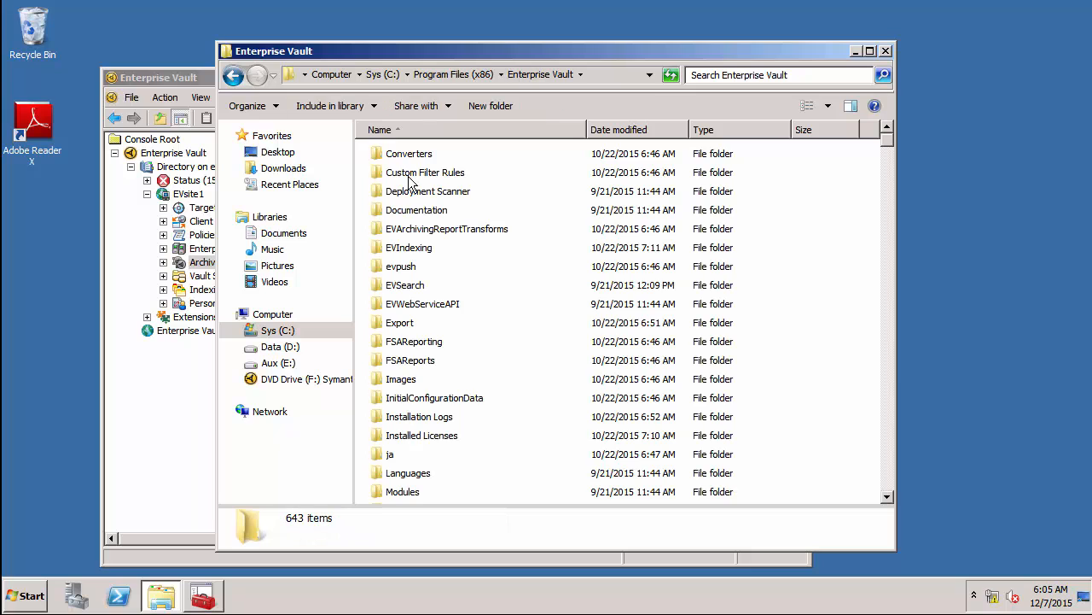
pyautogui.click(886, 418)
pyautogui.click(434, 393)
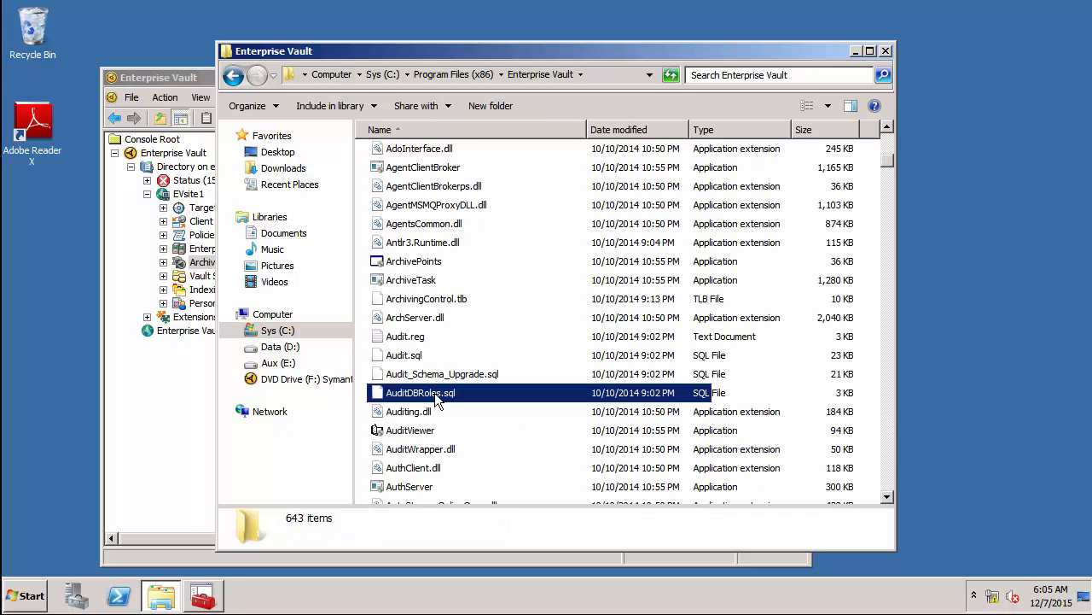
pyautogui.write('i')
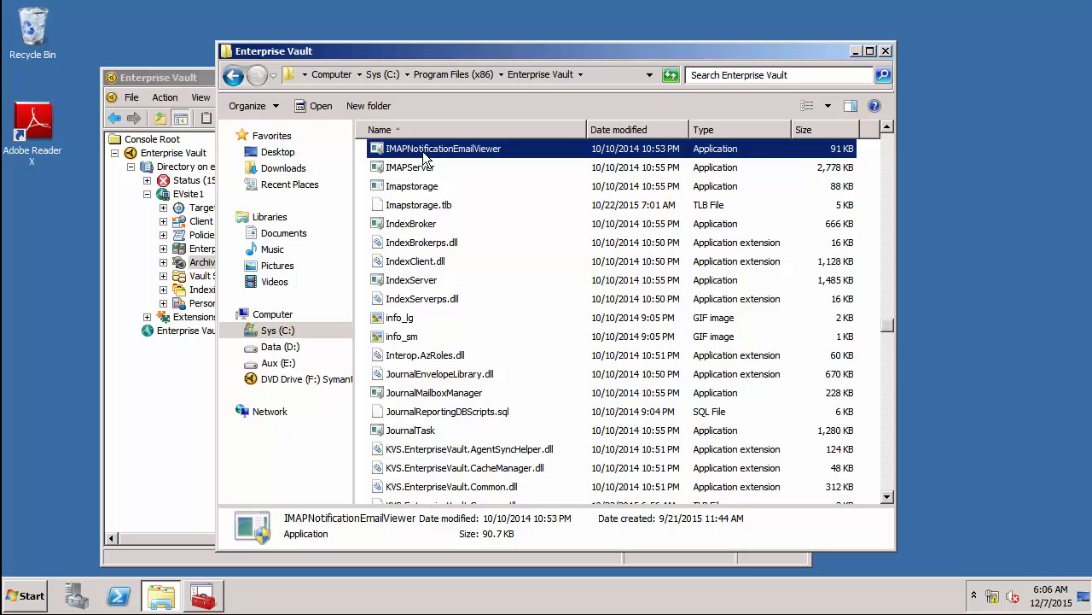
# Preview the en IMAPEnabled template in IMAPNotificationEmailViewer, then close the viewer.
pyautogui.doubleClick(423, 154)
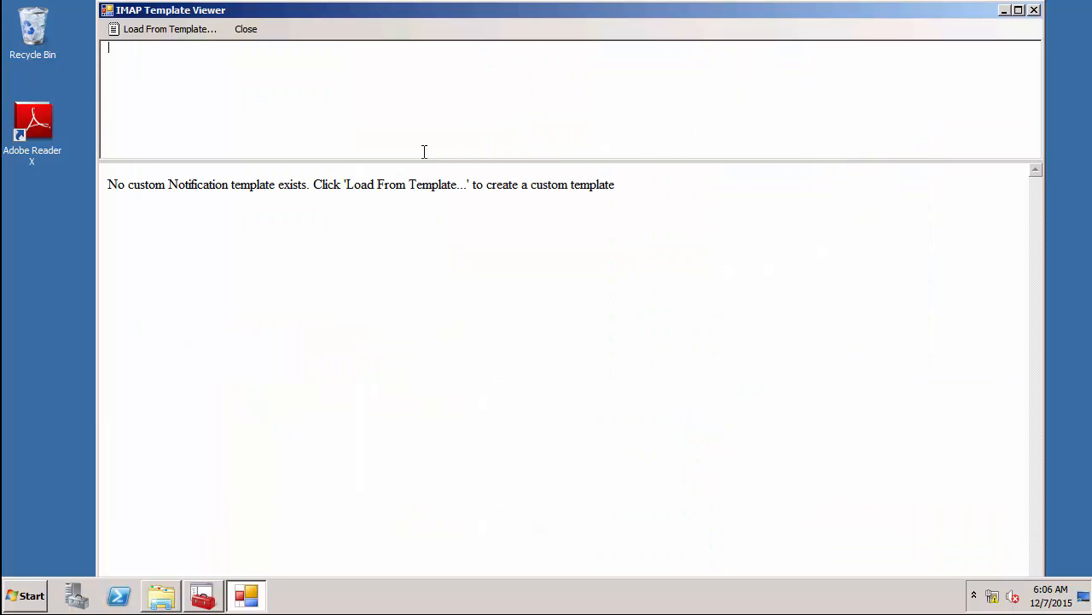
pyautogui.click(171, 29)
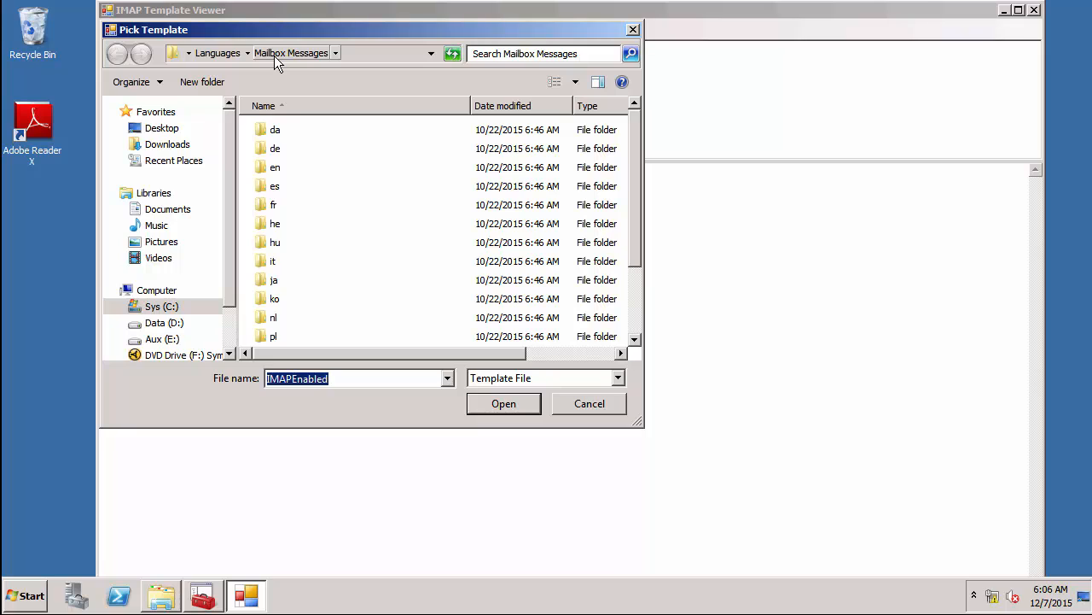
pyautogui.doubleClick(272, 165)
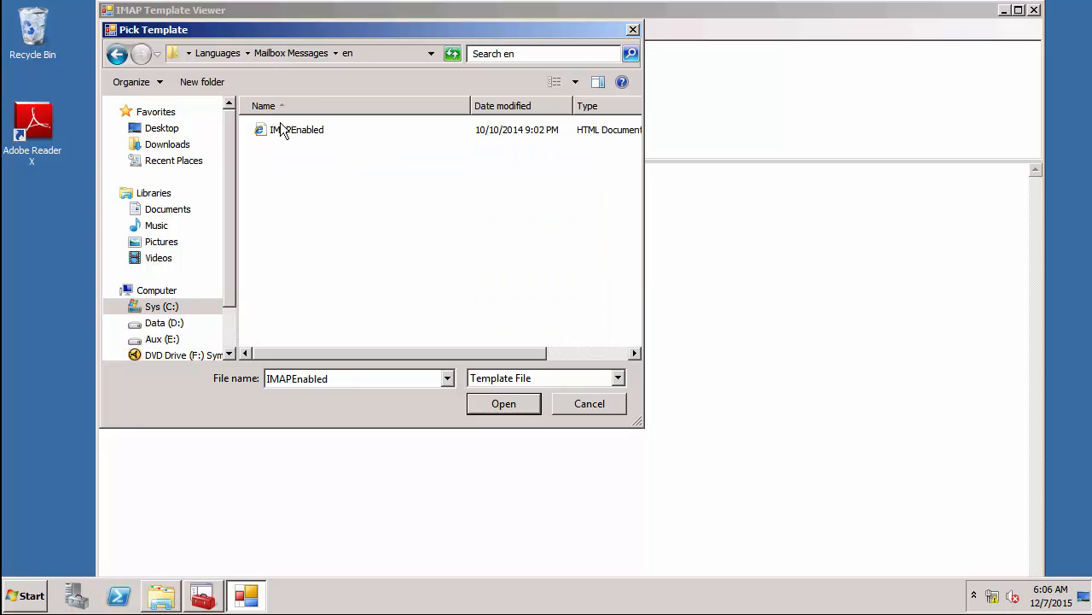
pyautogui.doubleClick(285, 130)
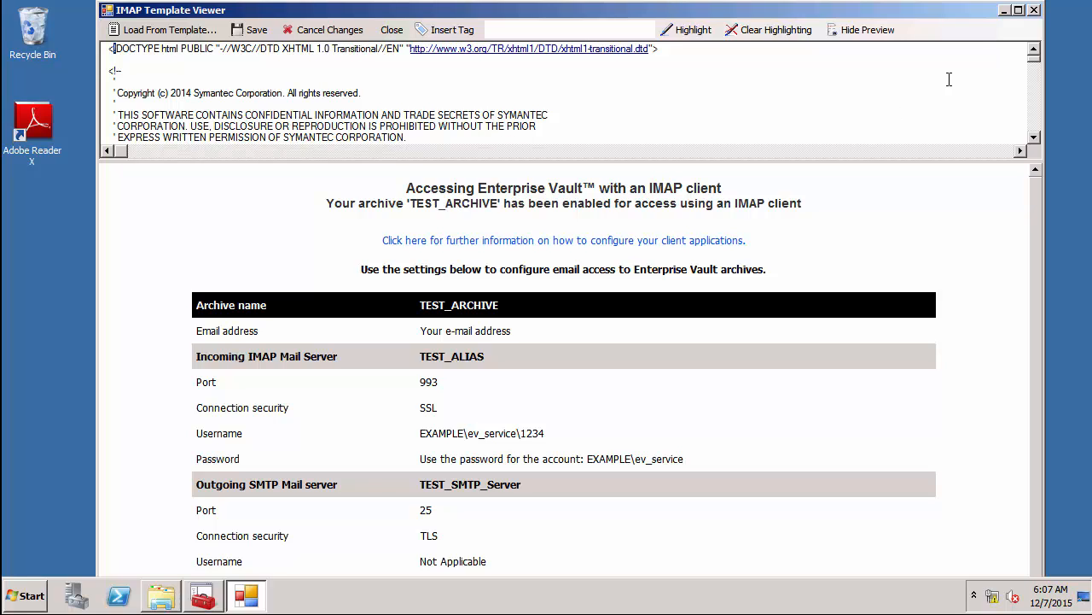
pyautogui.click(1035, 10)
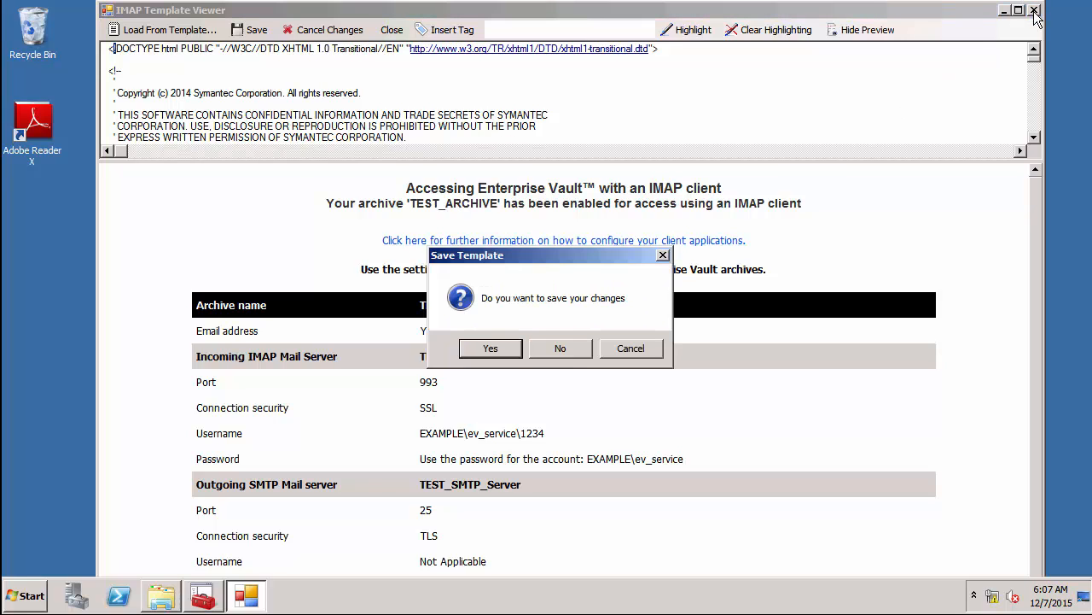
pyautogui.click(572, 339)
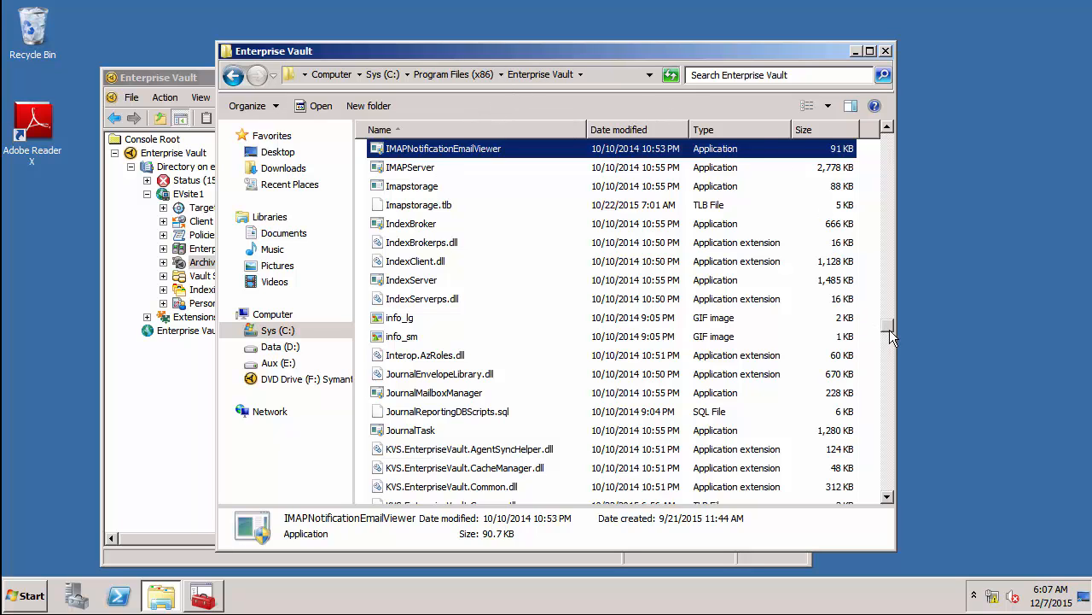
# Copy the IMAPEnabled file from Languages\Mailbox Messages\en.
pyautogui.moveTo(889, 329); pyautogui.dragTo(897, 154)
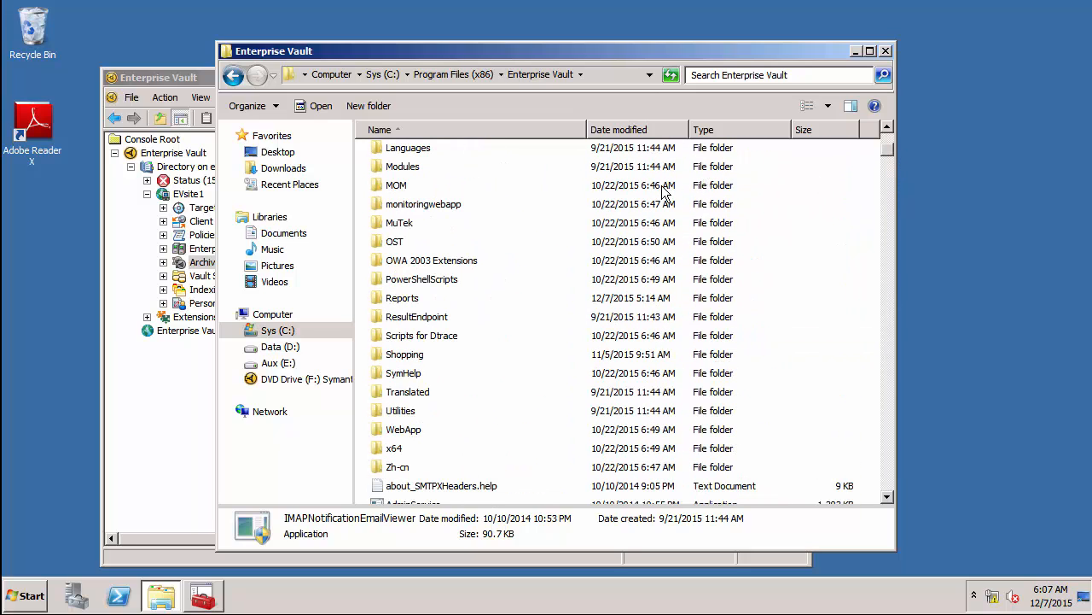
pyautogui.click(419, 153)
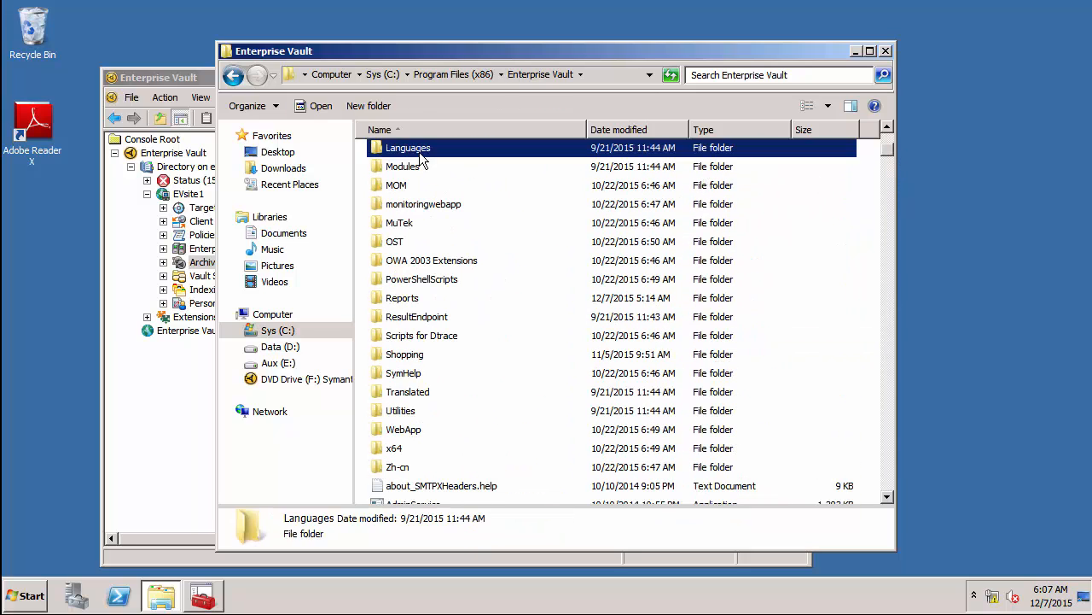
pyautogui.doubleClick(419, 155)
pyautogui.click(406, 174)
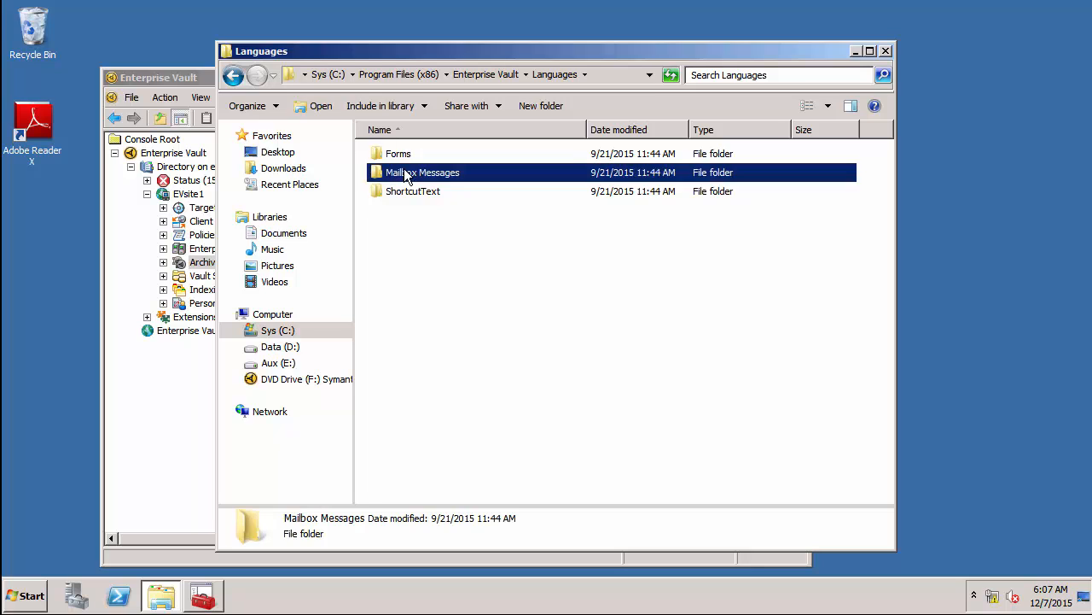
pyautogui.doubleClick(404, 171)
pyautogui.doubleClick(393, 191)
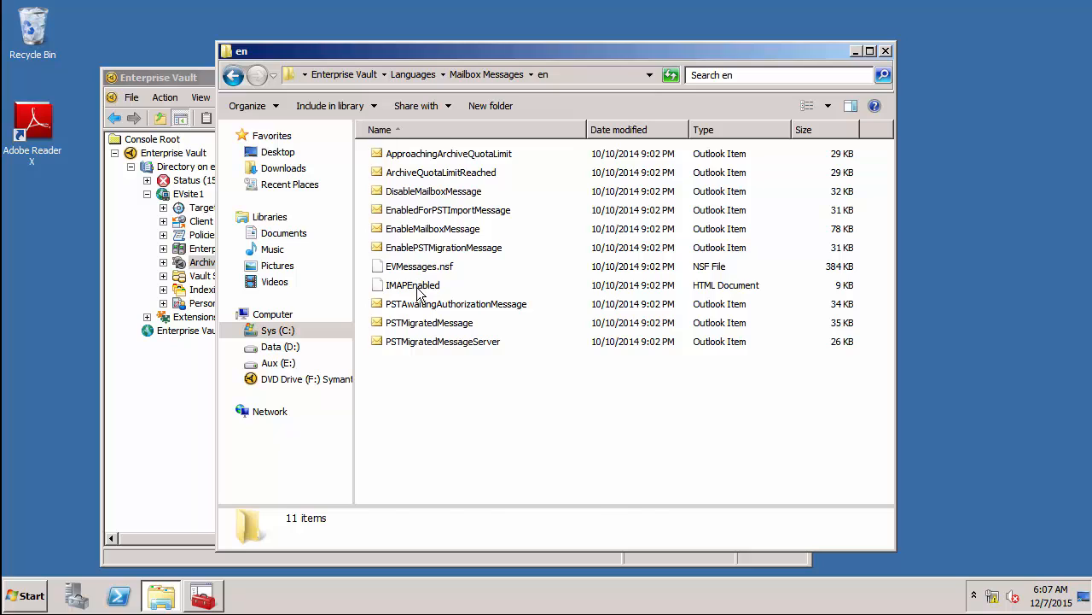
pyautogui.click(419, 288)
pyautogui.rightClick(419, 288)
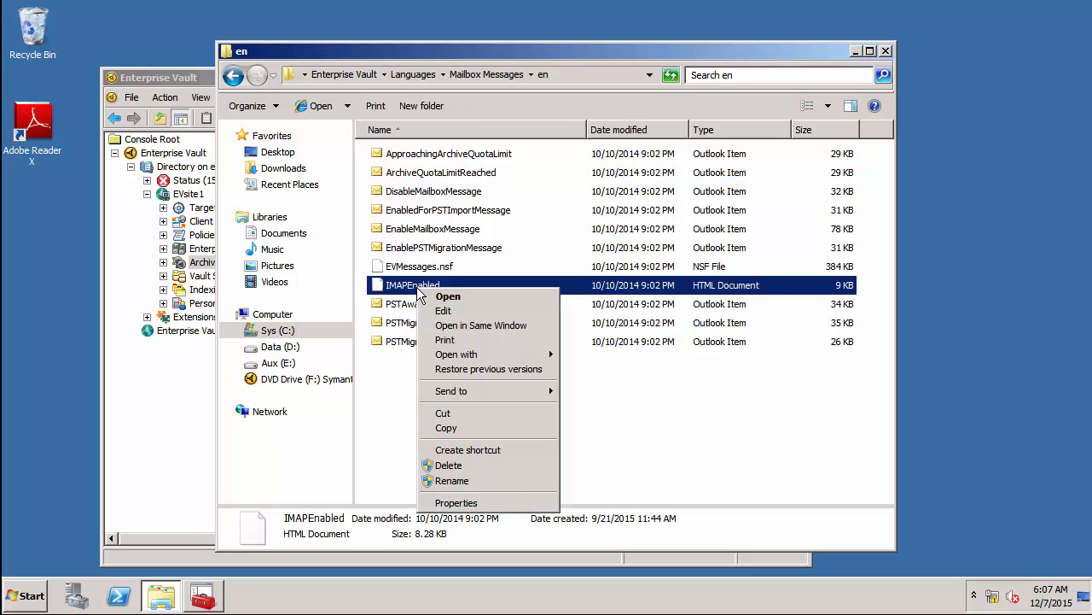
pyautogui.click(448, 427)
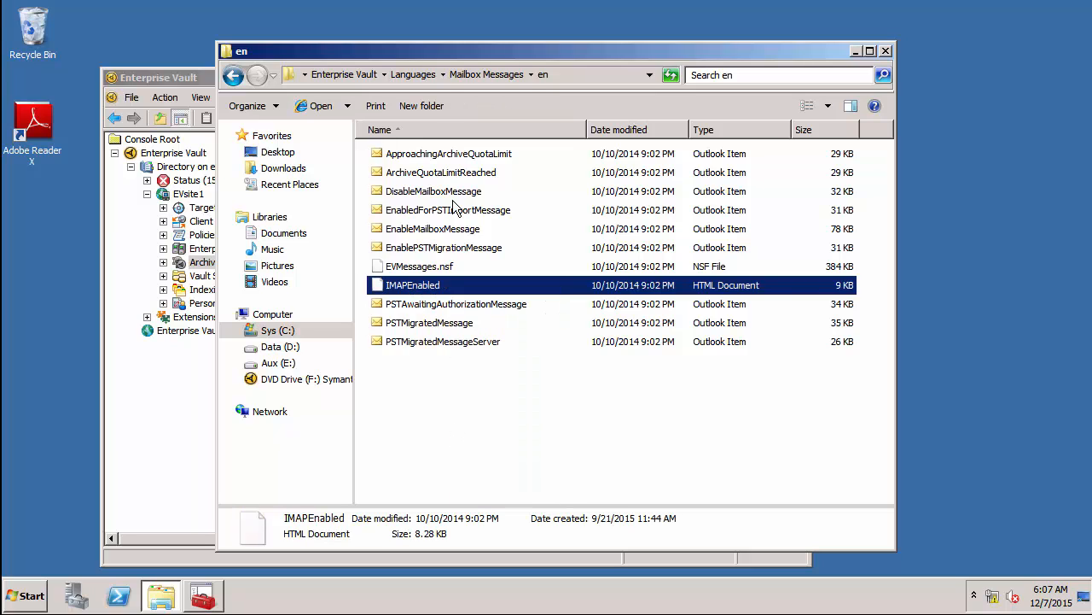
# Paste IMAPEnabled into the Enterprise Vault folder, granting administrator permission.
pyautogui.click(360, 76)
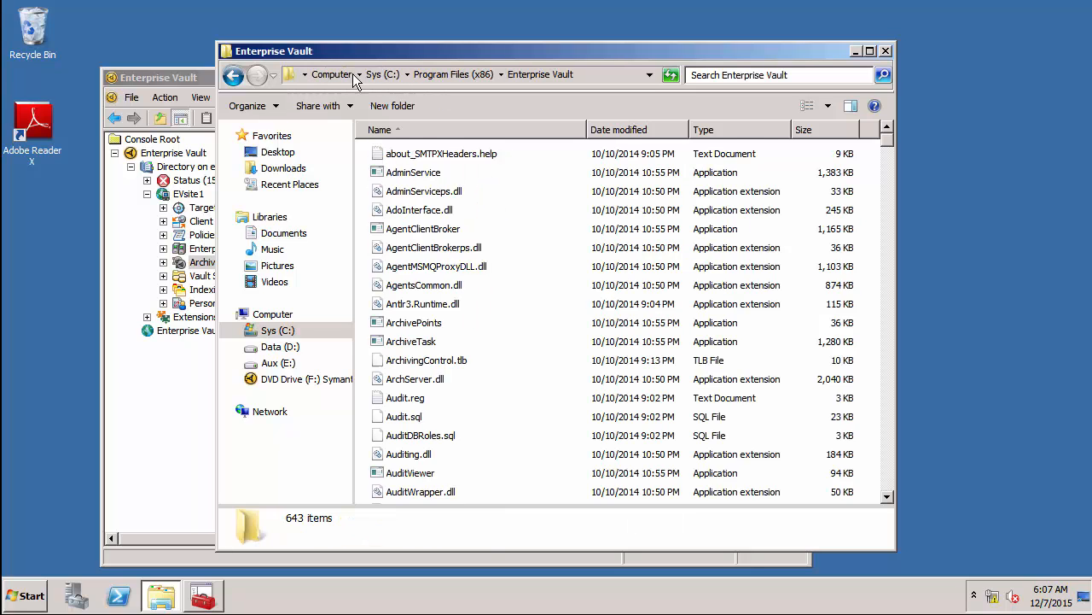
pyautogui.click(890, 419)
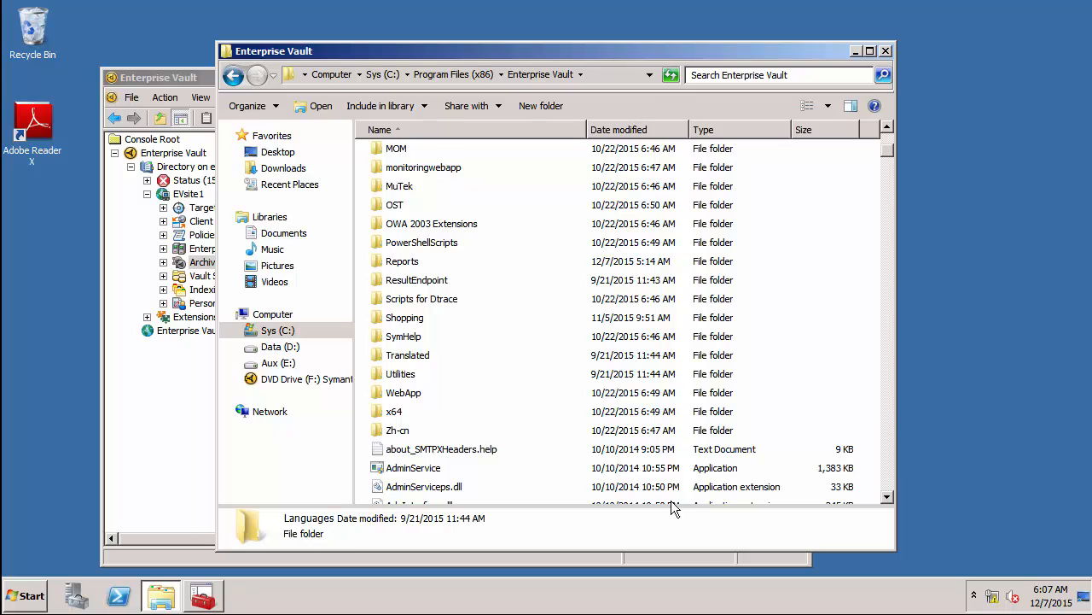
pyautogui.rightClick(509, 457)
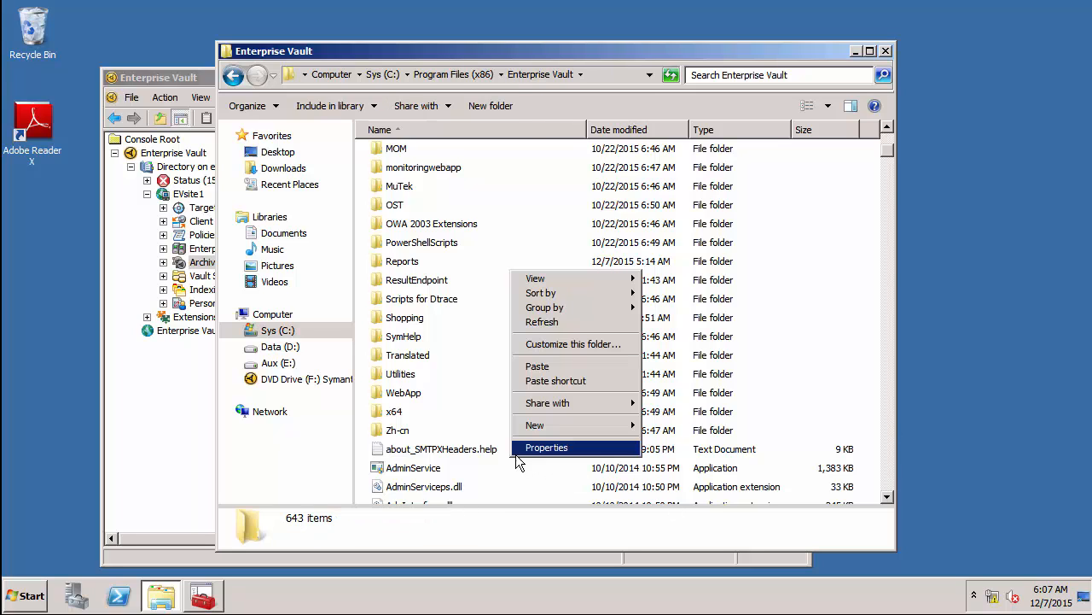
pyautogui.click(536, 367)
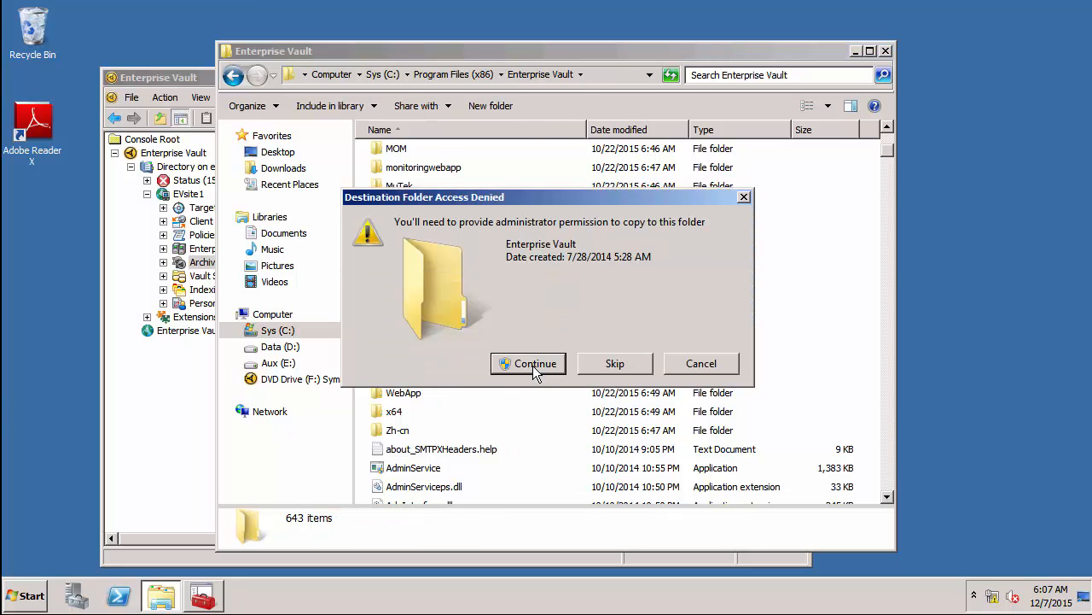
pyautogui.click(531, 365)
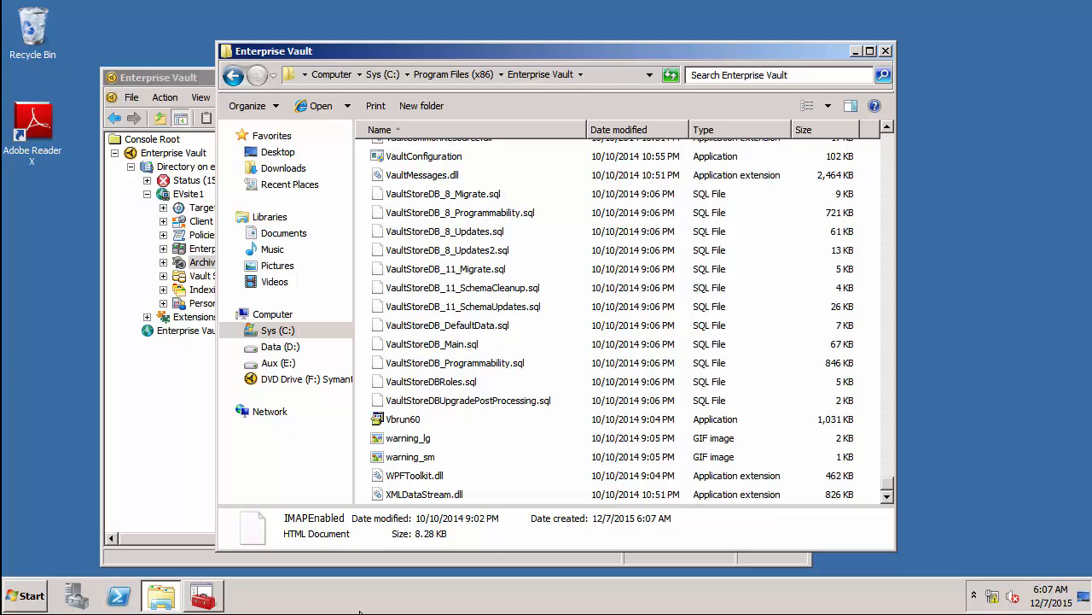
# Maximize the console and confirm EVsite1's Advanced properties show an IMAP folder limit of 10000.
pyautogui.click(210, 599)
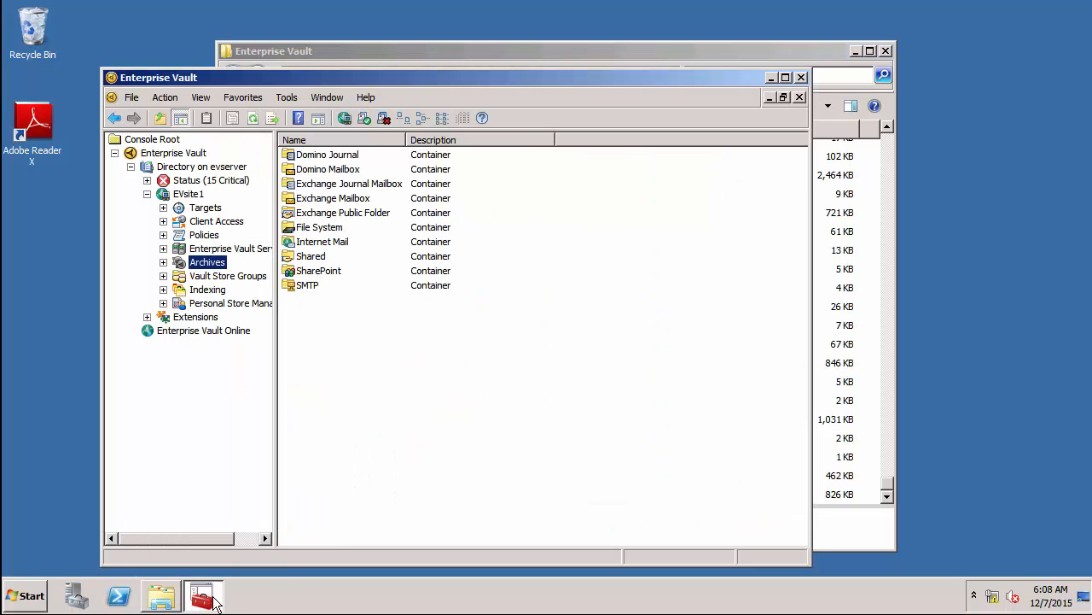
pyautogui.doubleClick(428, 76)
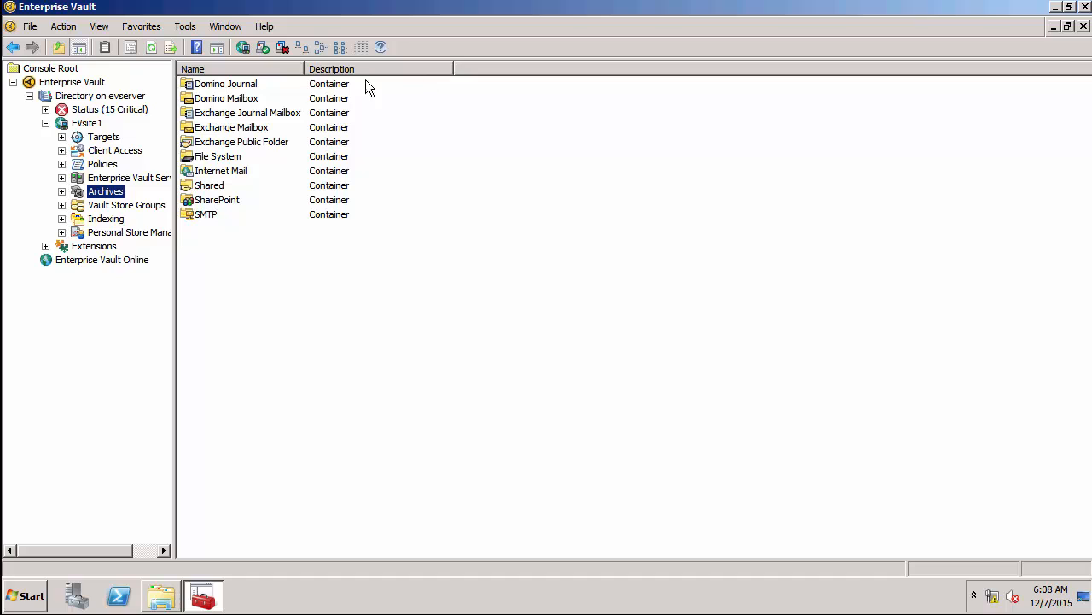
pyautogui.click(94, 124)
pyautogui.rightClick(94, 123)
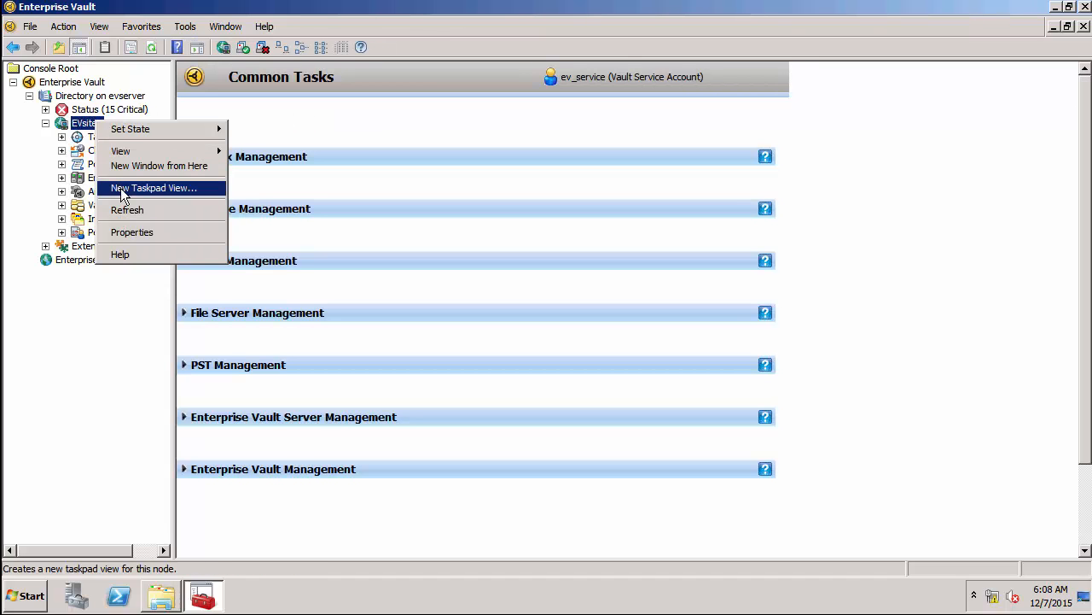
pyautogui.click(128, 232)
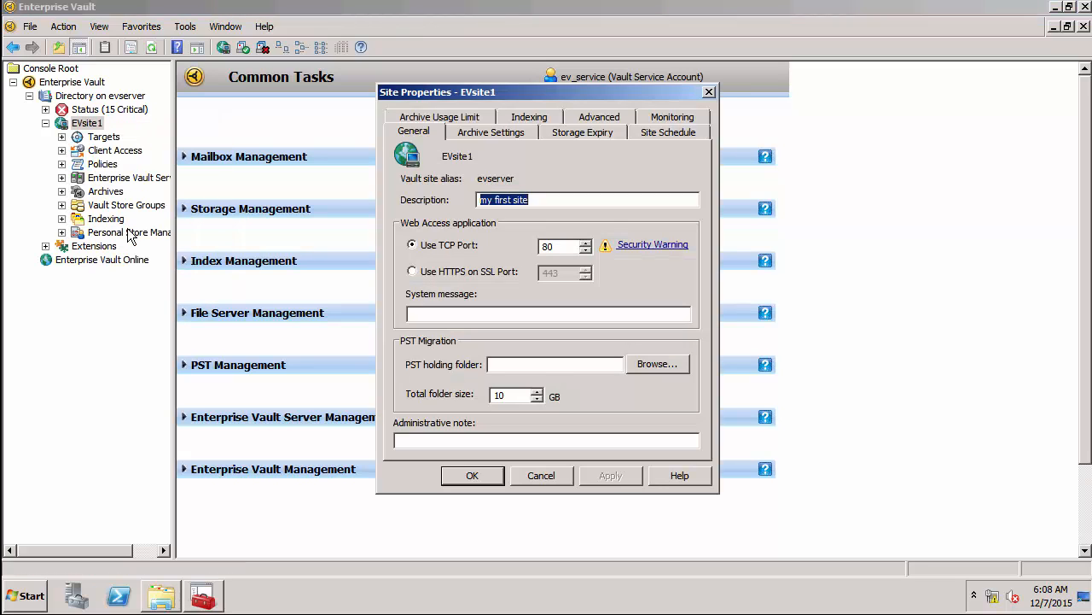
pyautogui.click(576, 125)
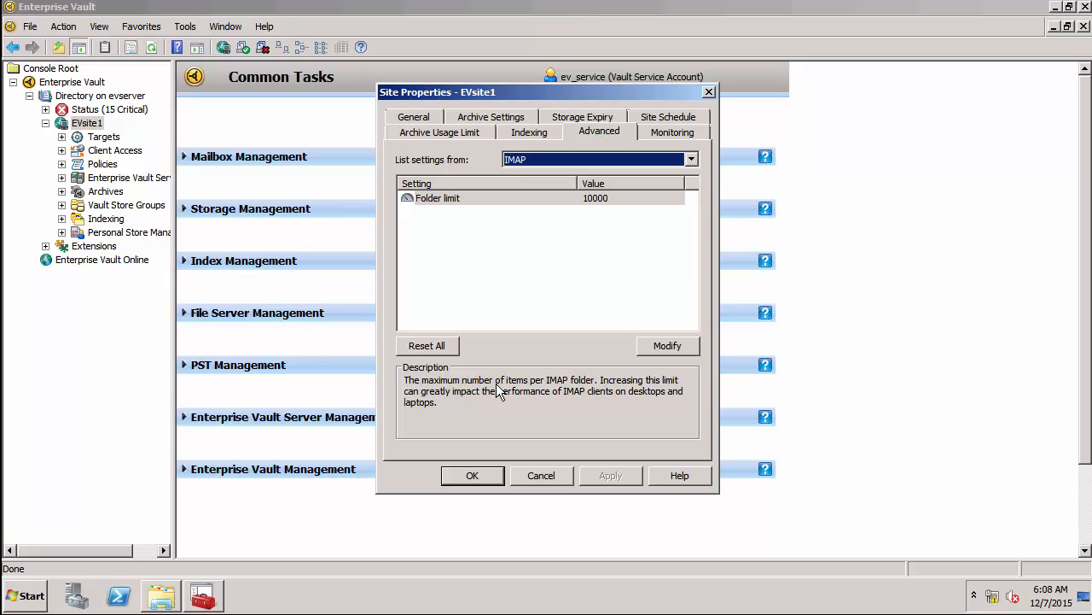
pyautogui.click(516, 475)
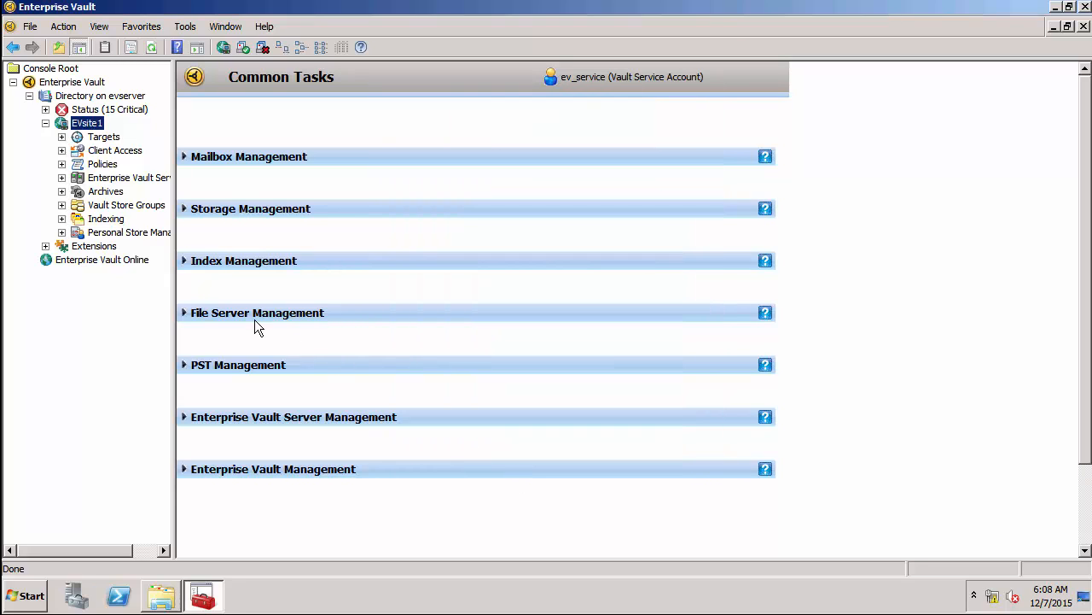
# Open the IMAP properties under Client Access.
pyautogui.click(62, 151)
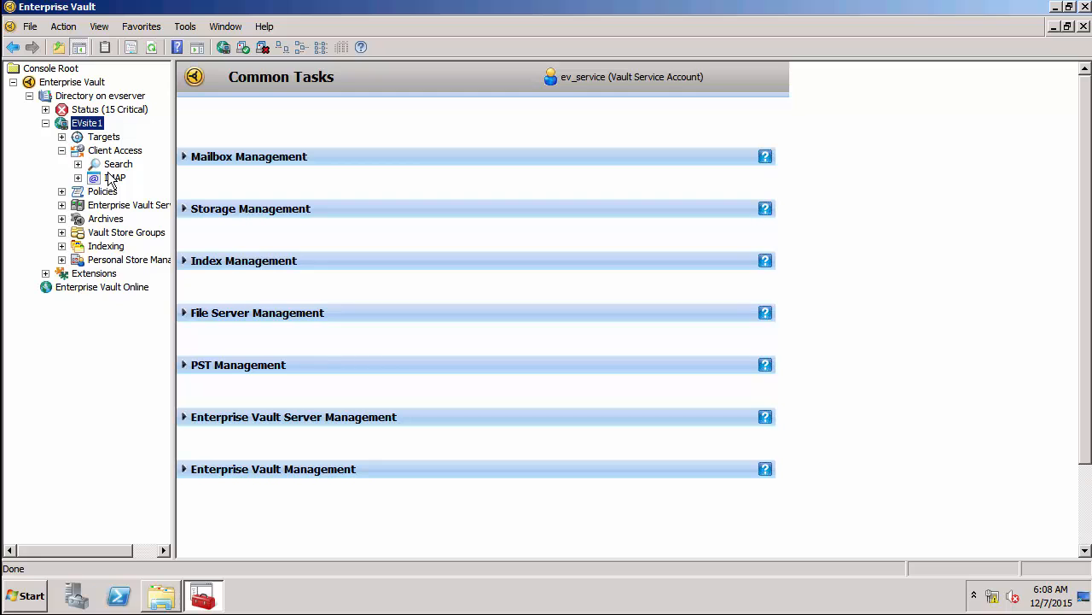
pyautogui.click(113, 177)
pyautogui.doubleClick(112, 177)
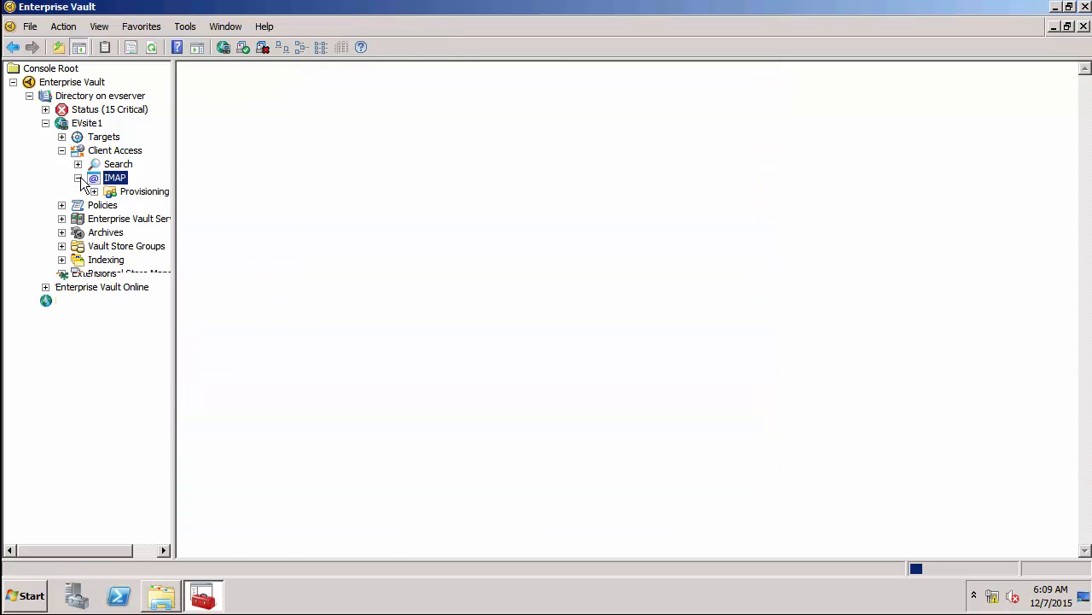
pyautogui.rightClick(106, 181)
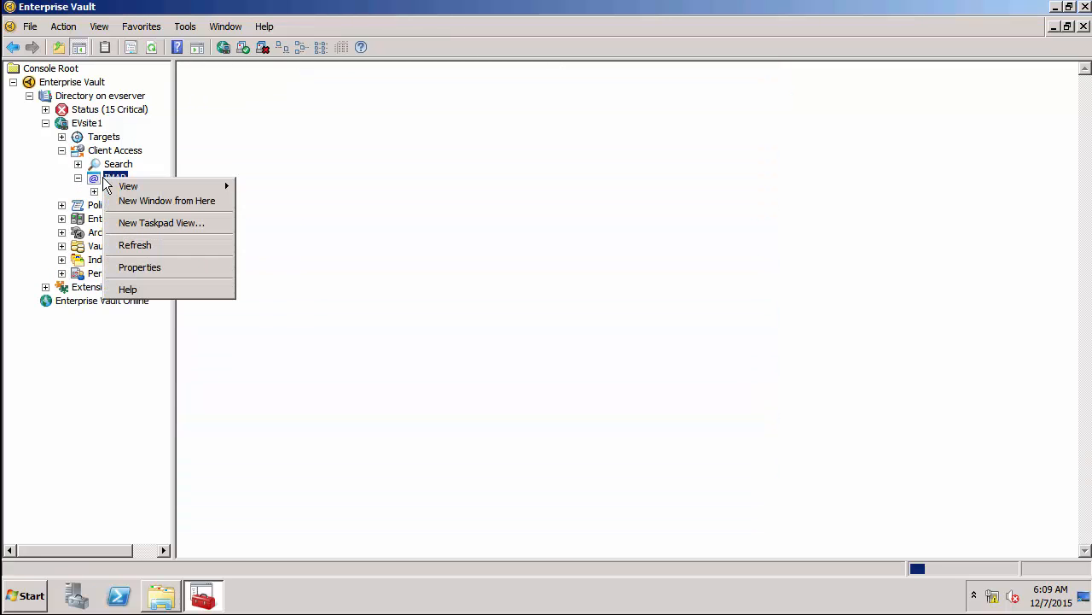
pyautogui.click(141, 268)
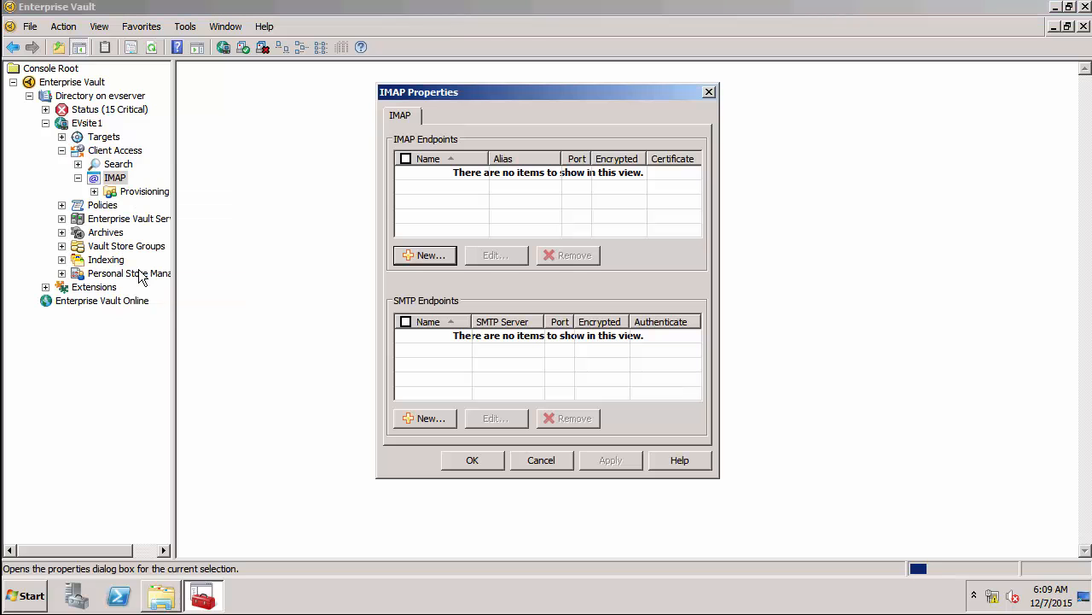
# Create IMAP endpoint 'EVserver endpoint', alias evserver.example.com, port 143, unencrypted, and start the IMAP server.
pyautogui.click(419, 260)
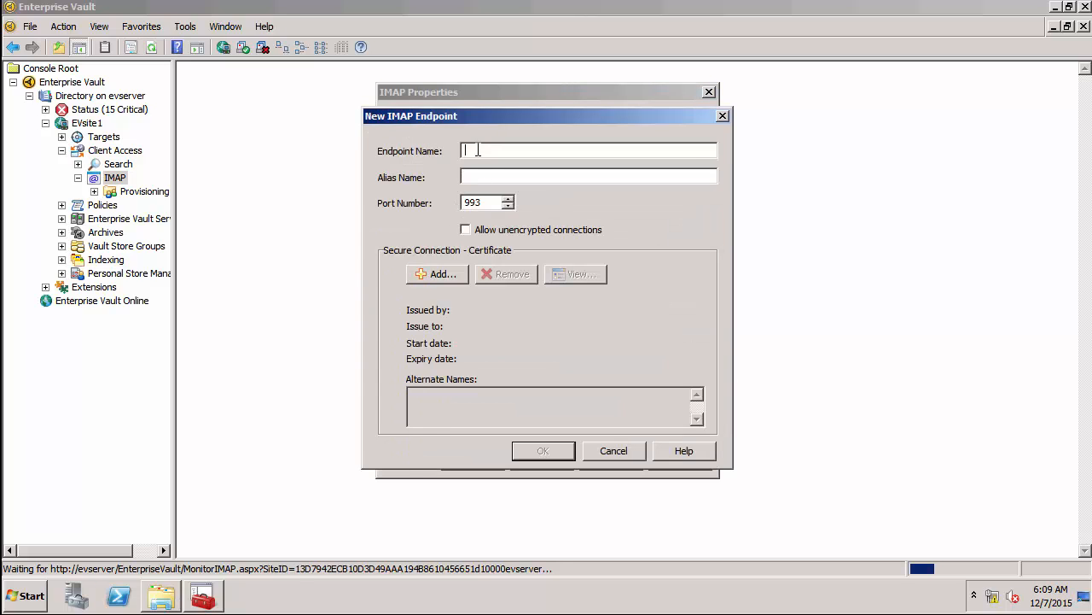
pyautogui.write('EVserver endpoint')
pyautogui.click(496, 176)
pyautogui.write('evserver')
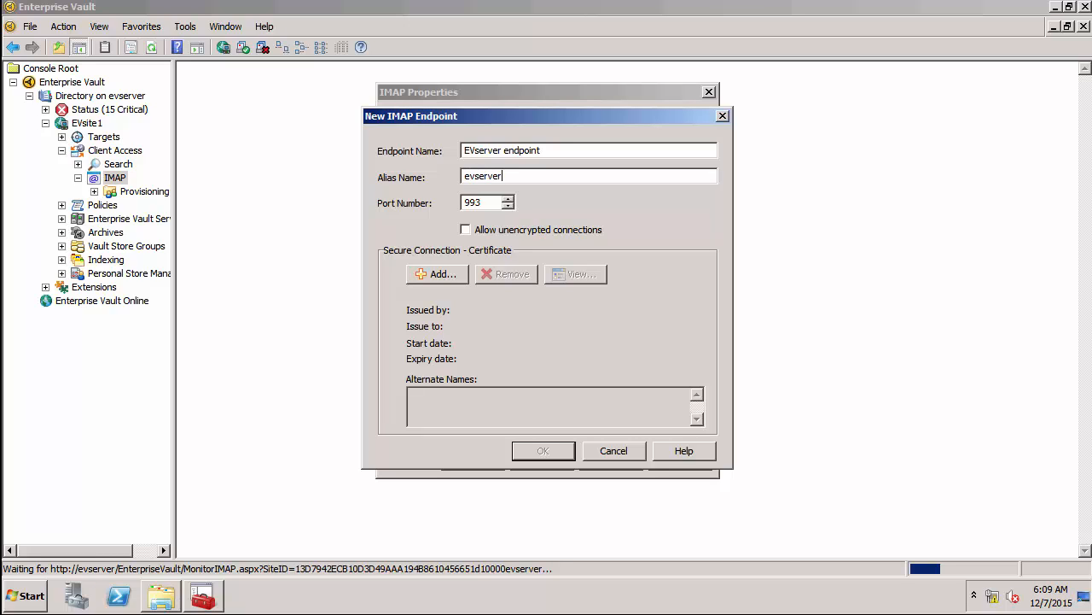
pyautogui.write('.example.com')
pyautogui.click(483, 202)
pyautogui.moveTo(491, 201); pyautogui.dragTo(462, 202)
pyautogui.write('143')
pyautogui.click(465, 228)
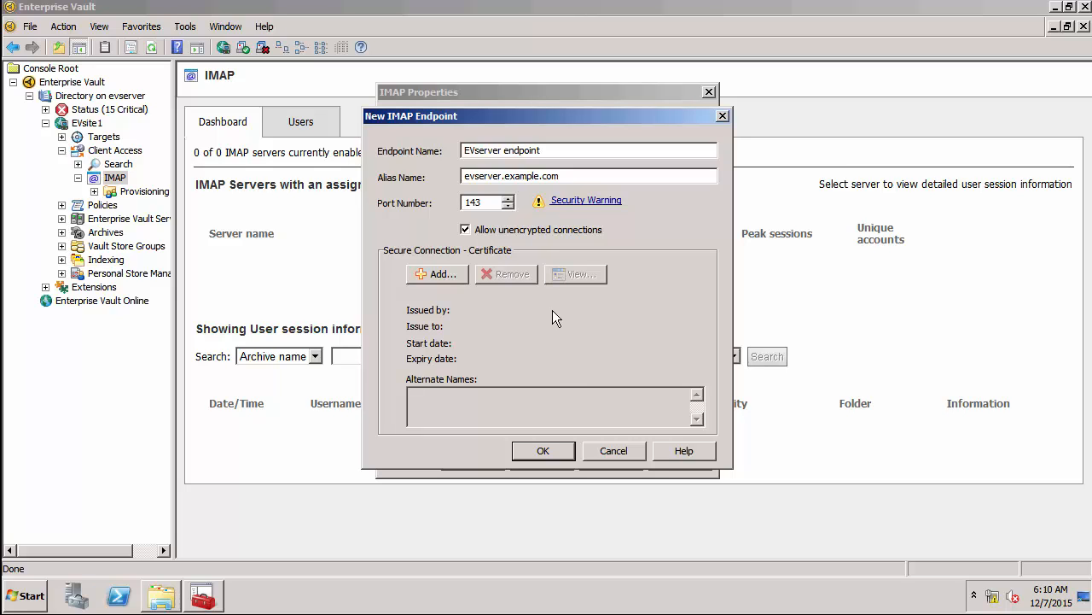
pyautogui.click(545, 453)
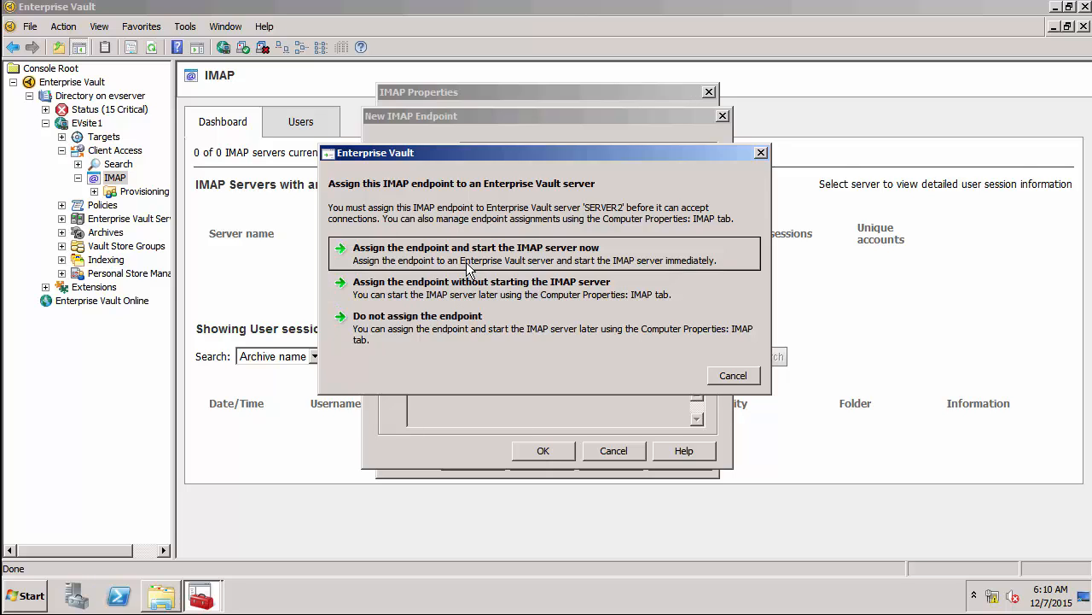
pyautogui.click(468, 268)
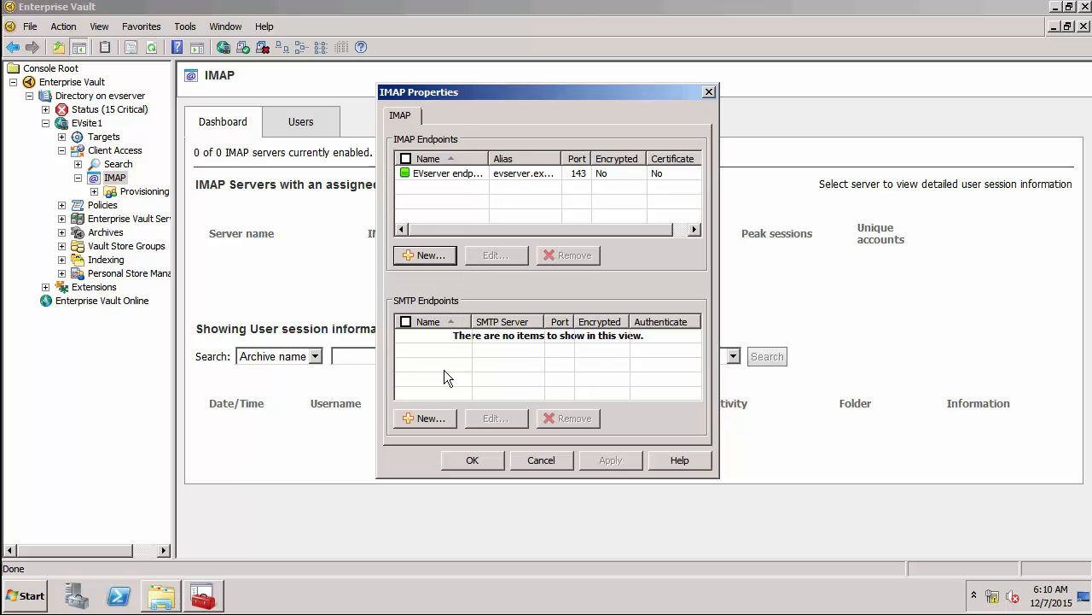
# Add SMTP endpoint 'Exchange endpoint' on server1.example.com port 25 without STARTTLS, with the system mailbox sender address.
pyautogui.click(427, 417)
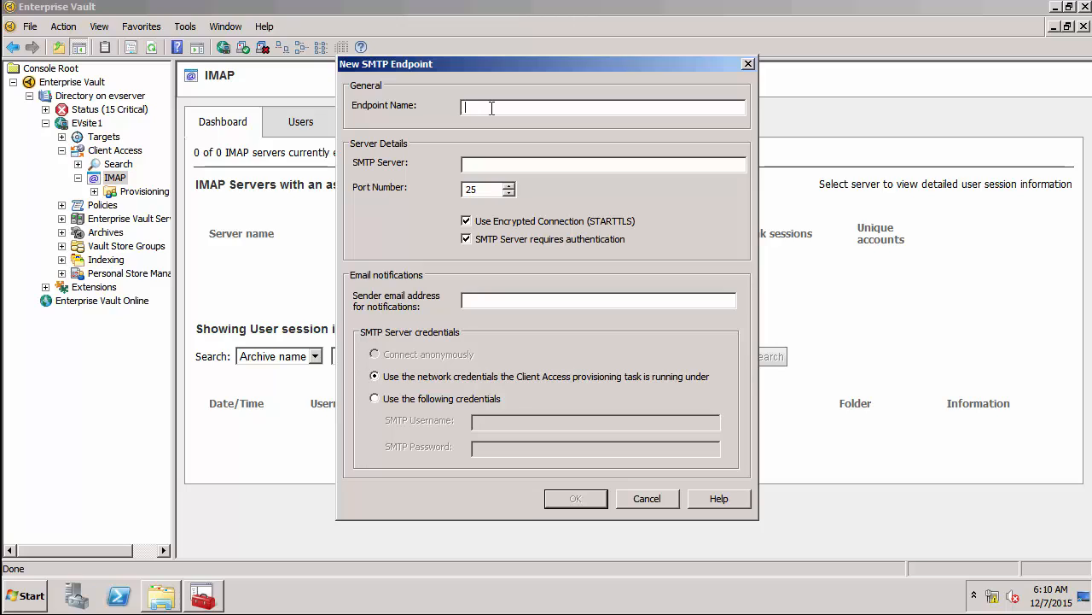
pyautogui.write('Excg')
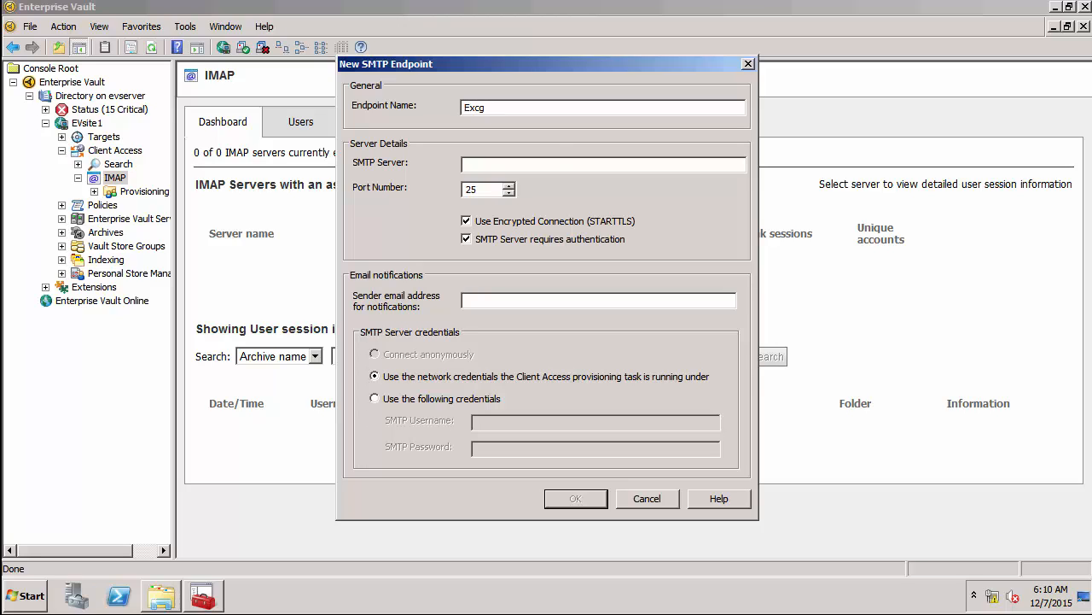
pyautogui.press('BackSpace')
pyautogui.write('hange endpoint')
pyautogui.click(483, 165)
pyautogui.write('server1.example.')
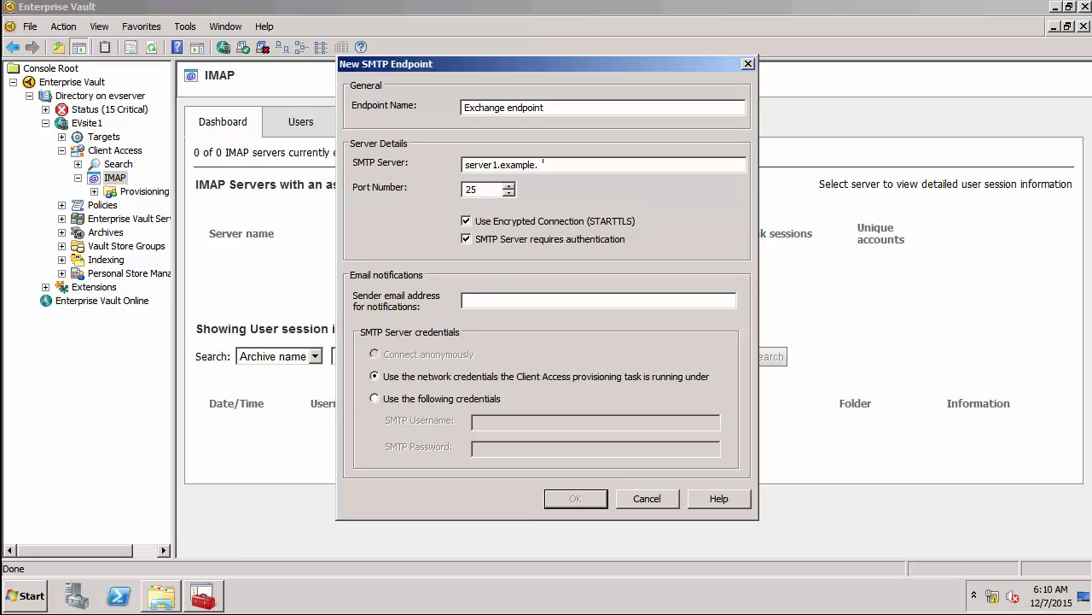
pyautogui.write('com')
pyautogui.moveTo(492, 193); pyautogui.dragTo(443, 196)
pyautogui.click(467, 221)
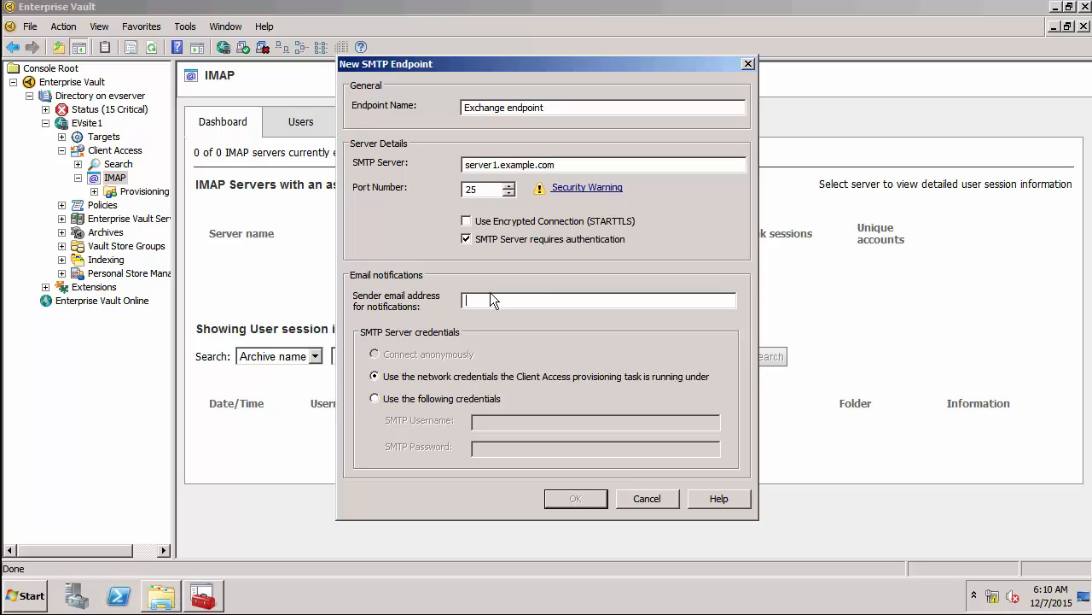
pyautogui.write('EVsysmbx1')
pyautogui.write('@example.com')
pyautogui.click(573, 499)
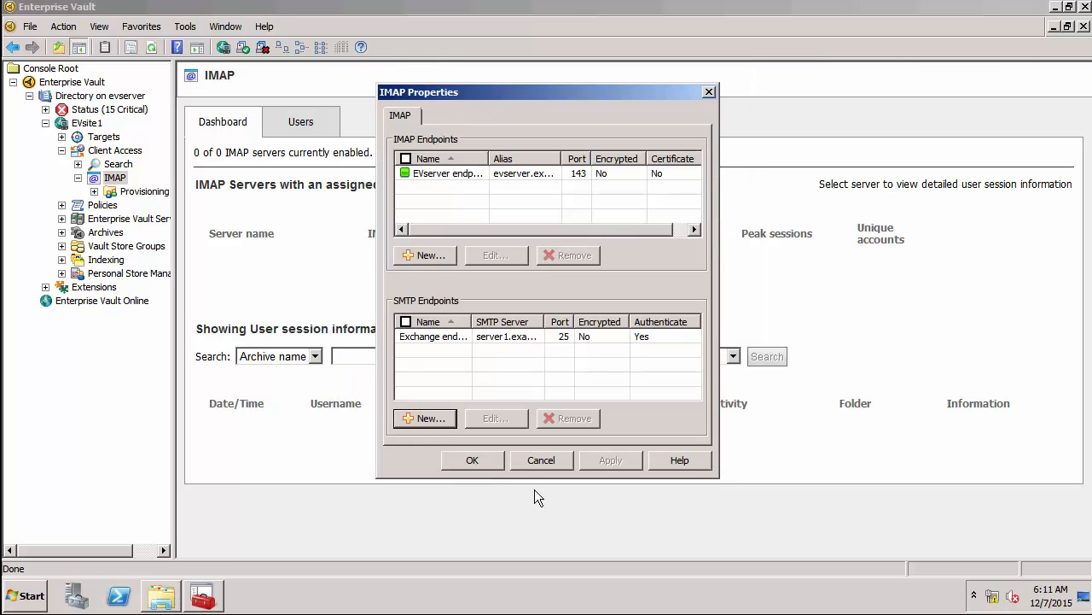
# Save the IMAP and SMTP endpoints, then select the empty IMAP container under Policies.
pyautogui.click(488, 463)
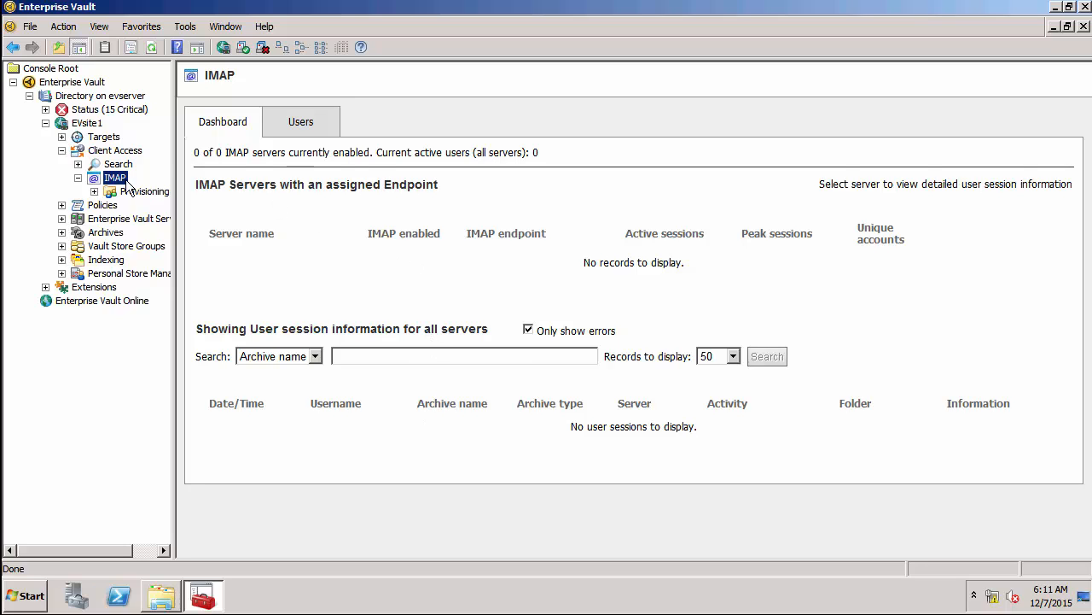
pyautogui.click(62, 204)
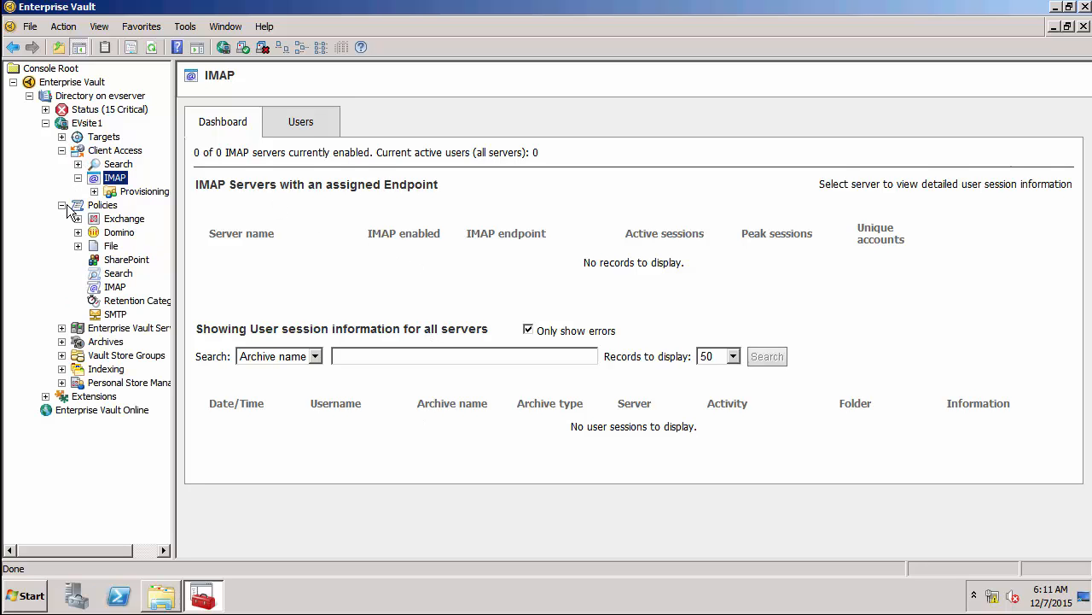
pyautogui.click(114, 287)
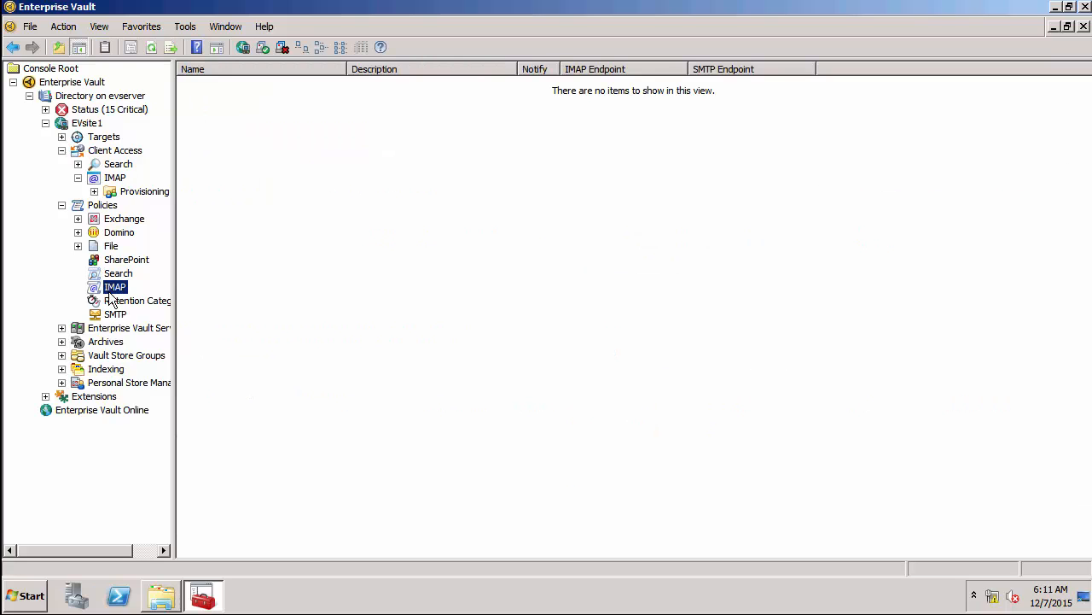
pyautogui.rightClick(110, 294)
# Create 'IMAP Policy' using EVserver endpoint and Exchange endpoint, with provisioning group notification on.
pyautogui.moveTo(171, 304)
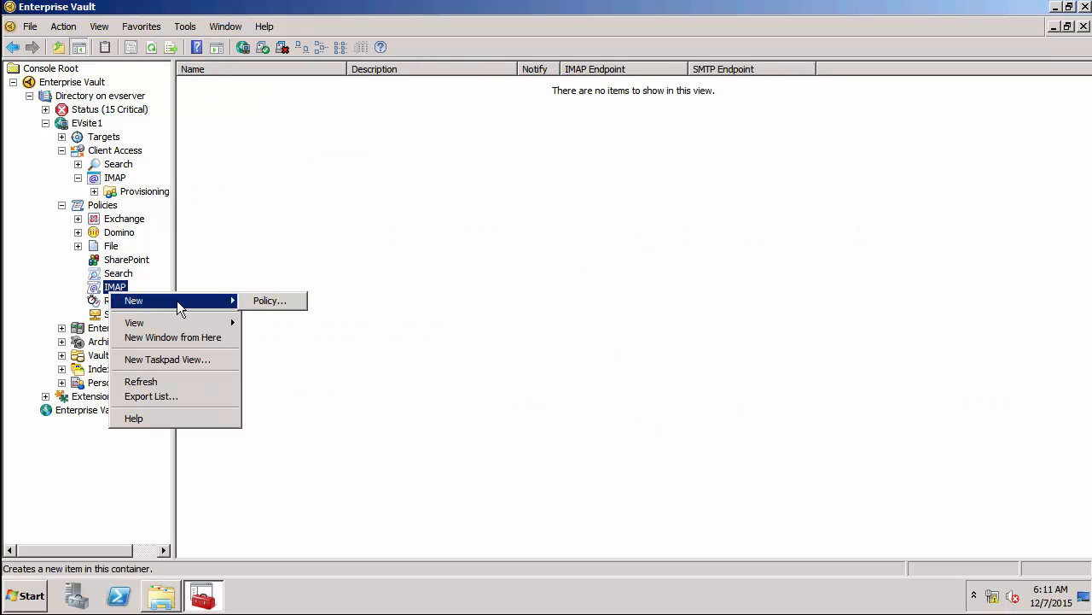
pyautogui.click(265, 302)
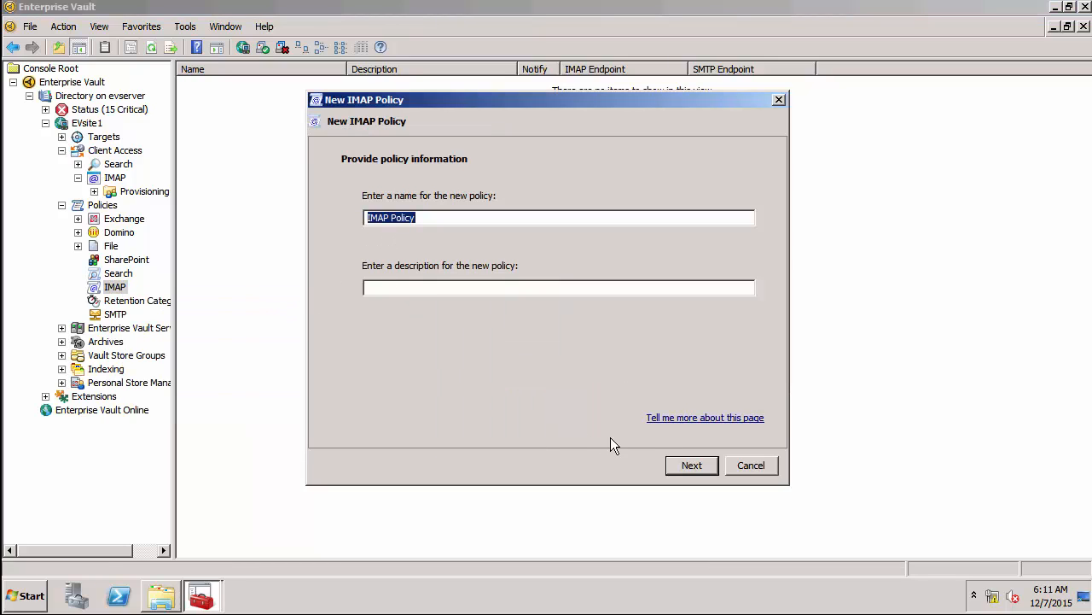
pyautogui.click(690, 464)
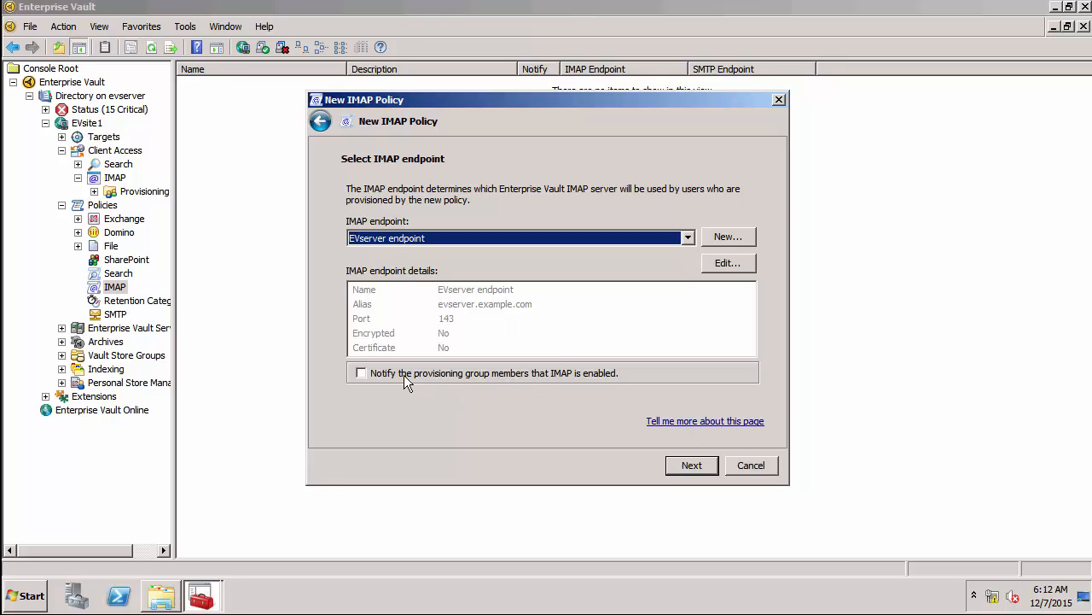
pyautogui.click(368, 372)
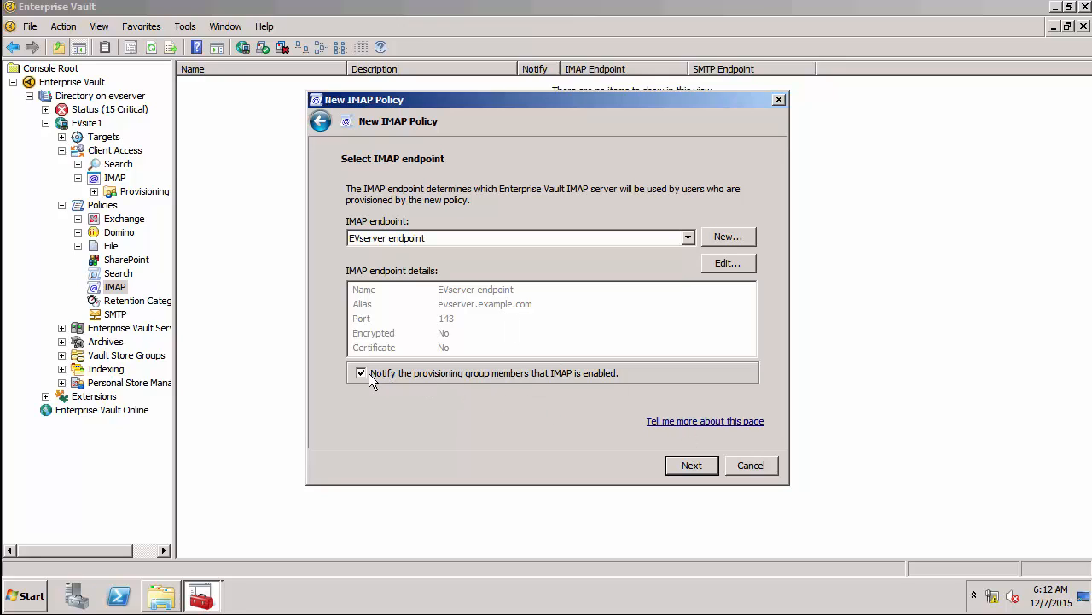
pyautogui.click(705, 467)
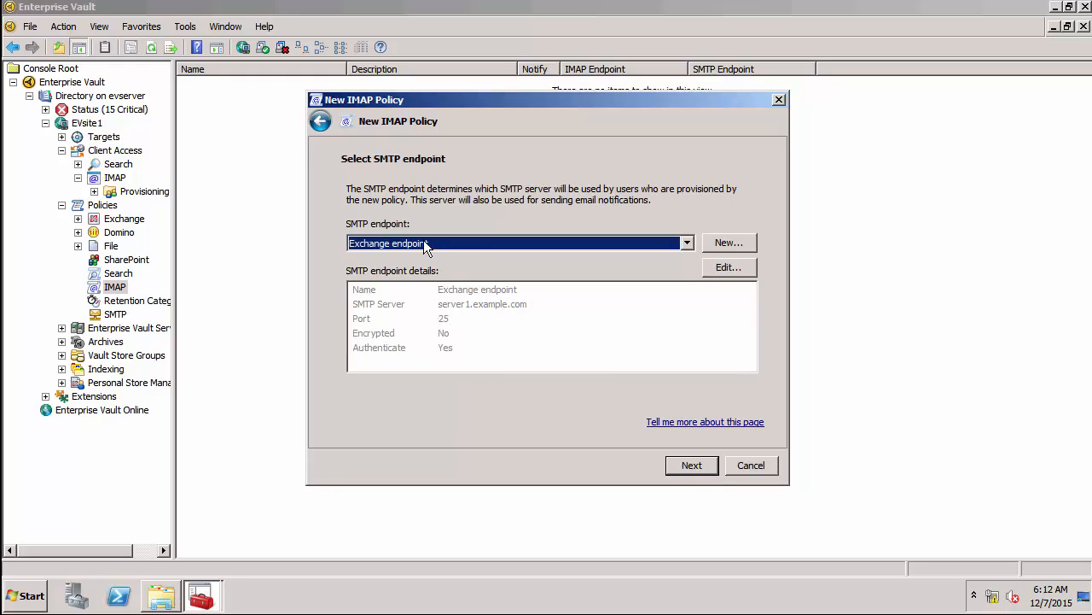
pyautogui.click(693, 468)
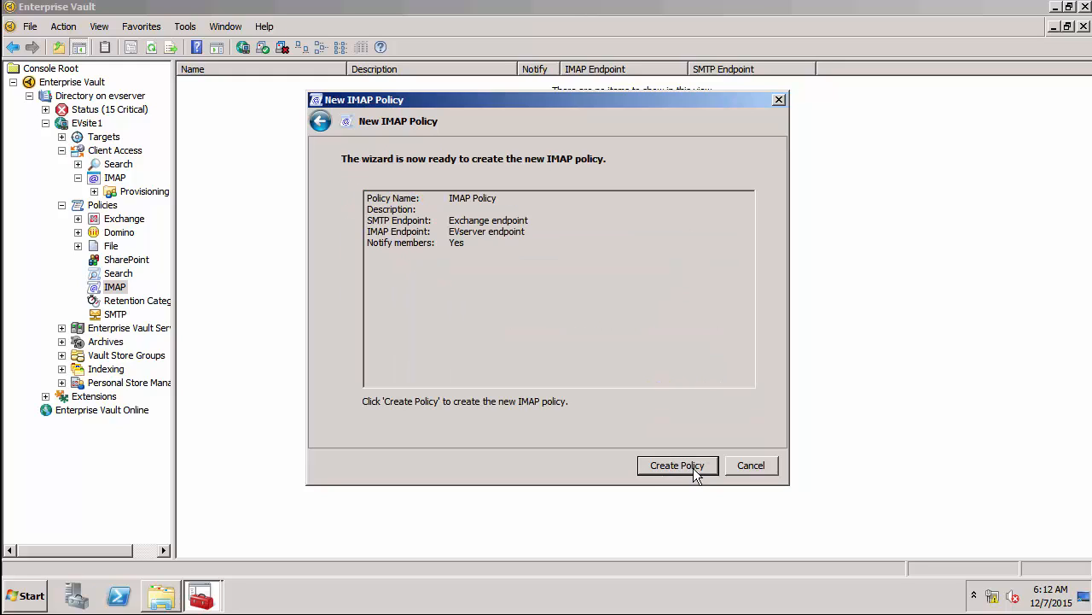
pyautogui.click(693, 468)
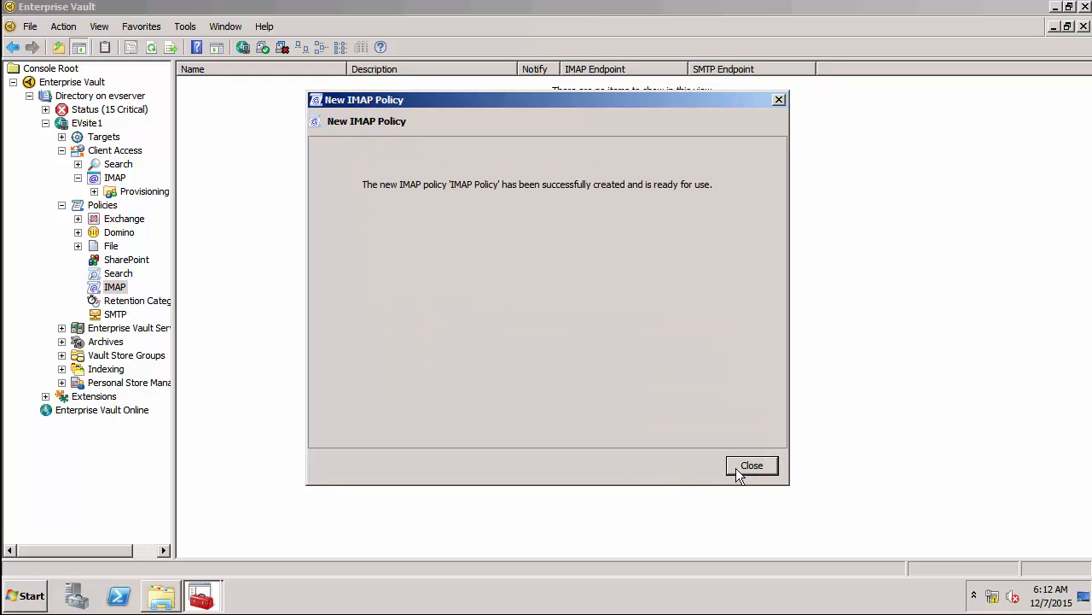
pyautogui.click(739, 468)
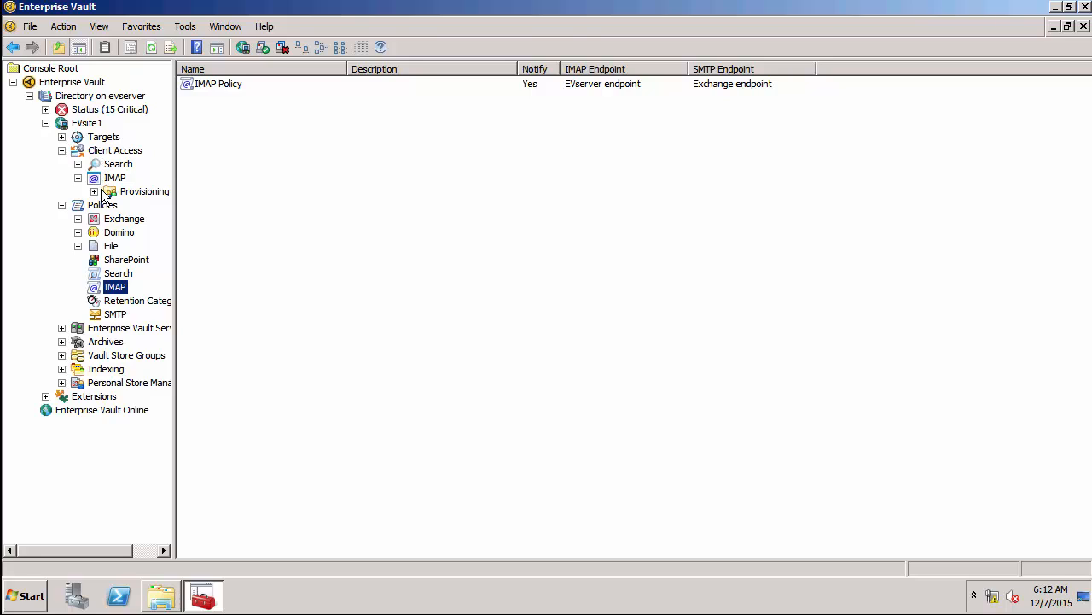
# Start an Exchange Mailbox provisioning group named 'IMAP provisioning group', IMAP-enabled with IMAP Policy.
pyautogui.click(95, 192)
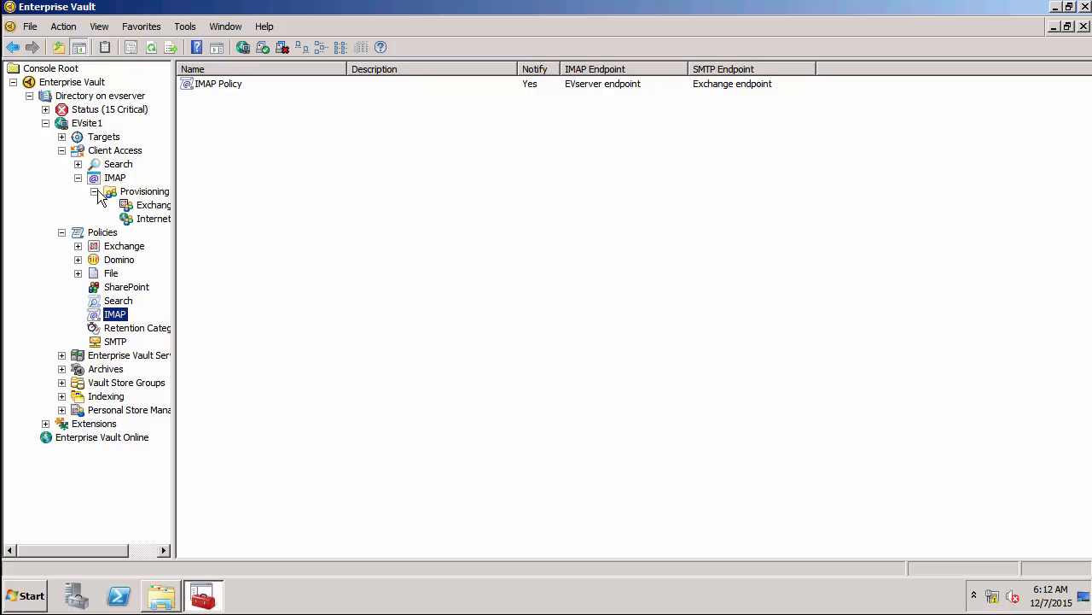
pyautogui.click(142, 204)
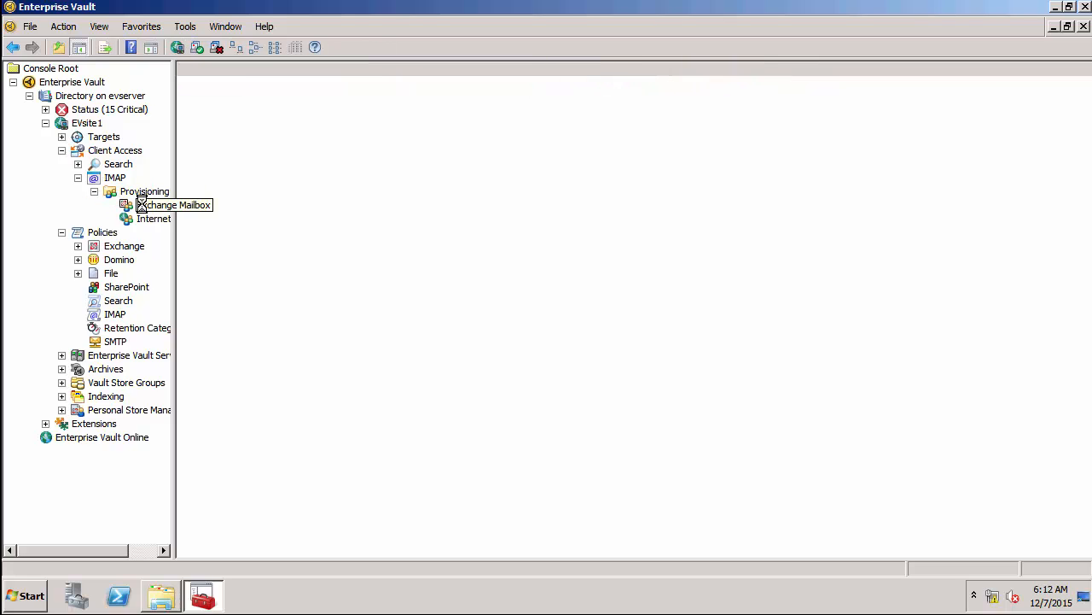
pyautogui.rightClick(138, 204)
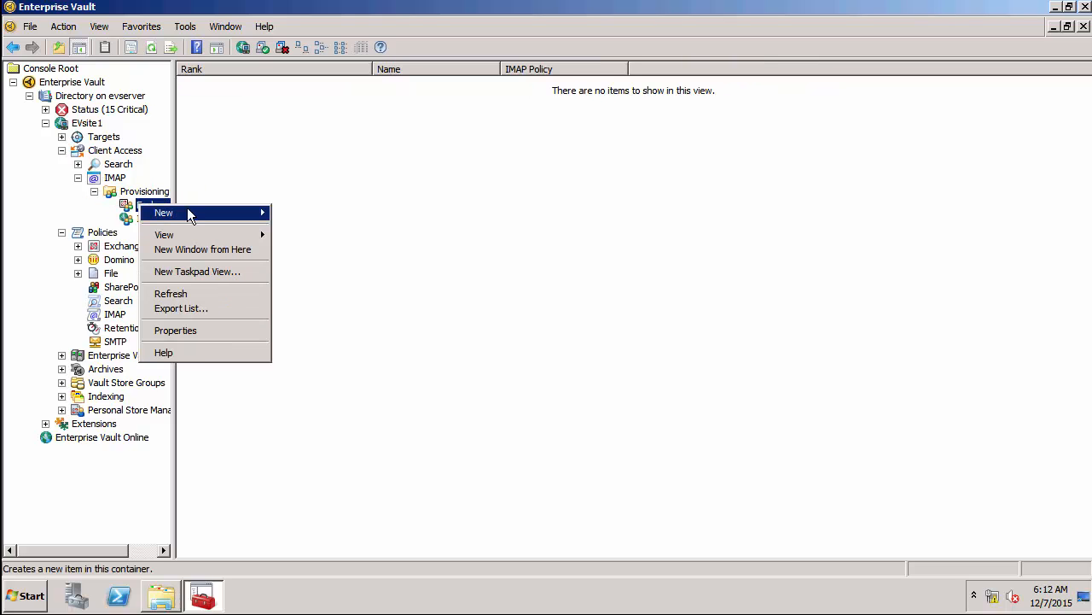
pyautogui.moveTo(198, 210)
pyautogui.click(307, 212)
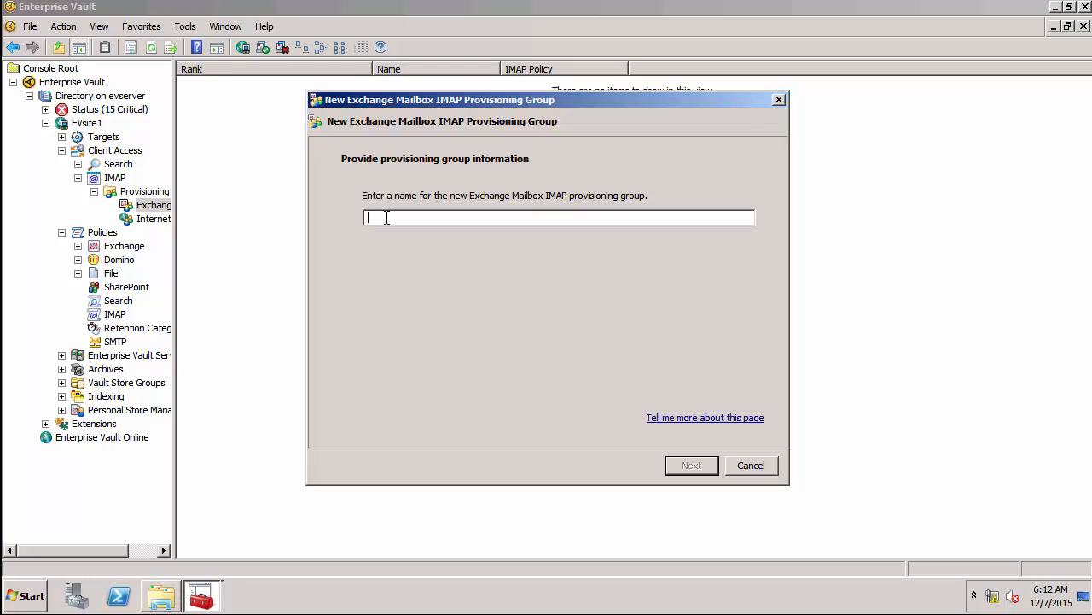
pyautogui.write('IMAP provisioning group')
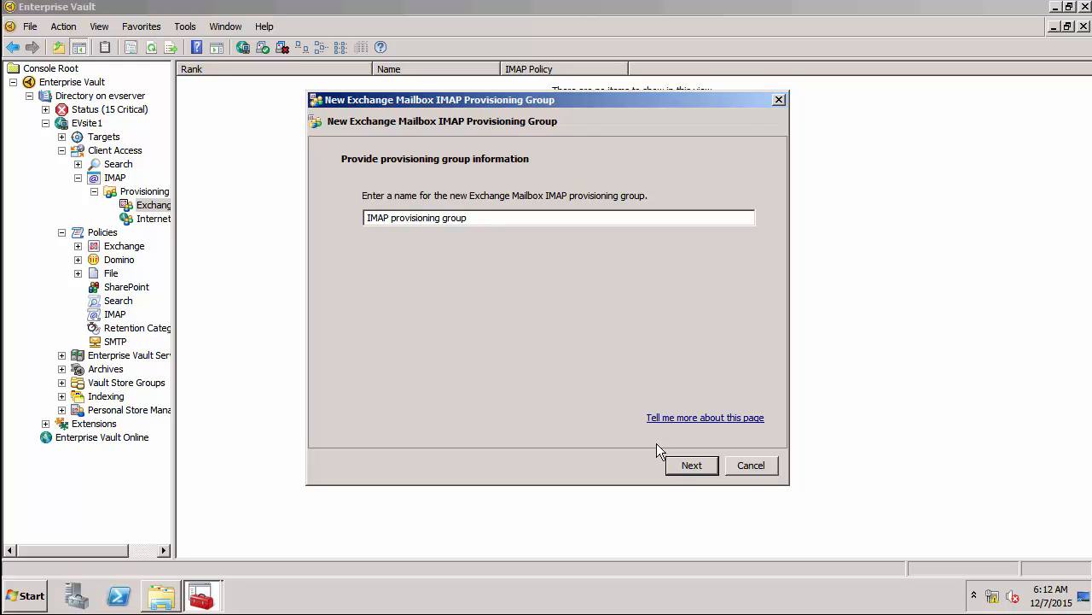
pyautogui.click(676, 469)
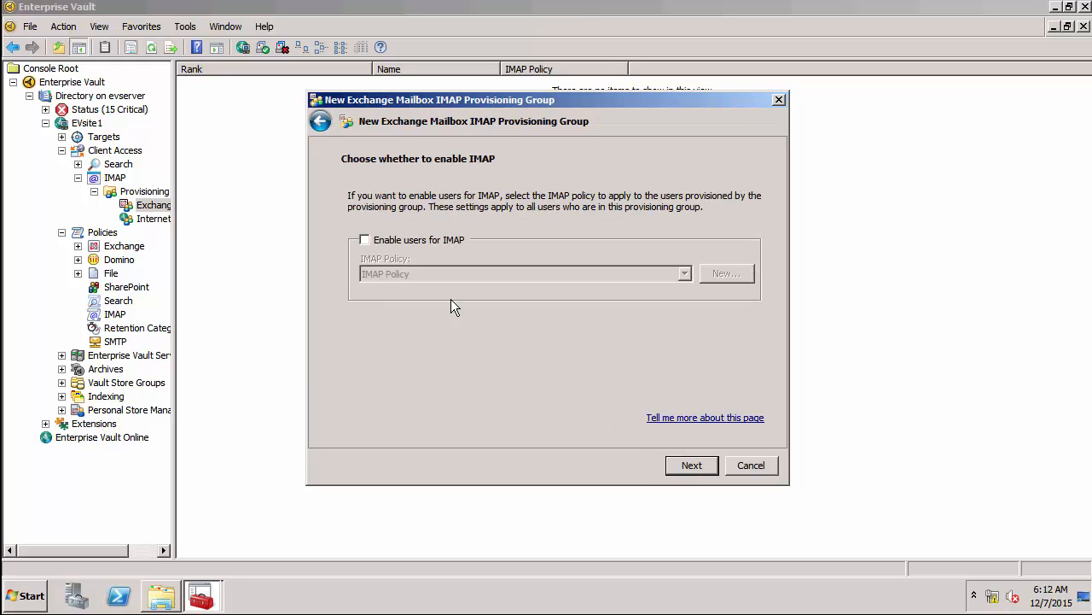
pyautogui.click(376, 242)
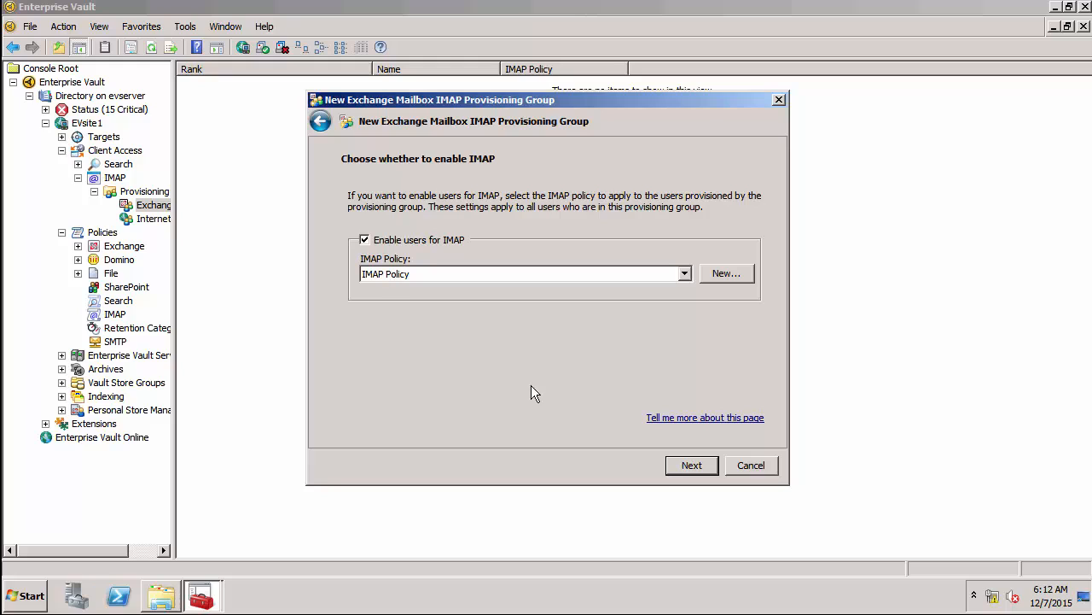
pyautogui.click(695, 465)
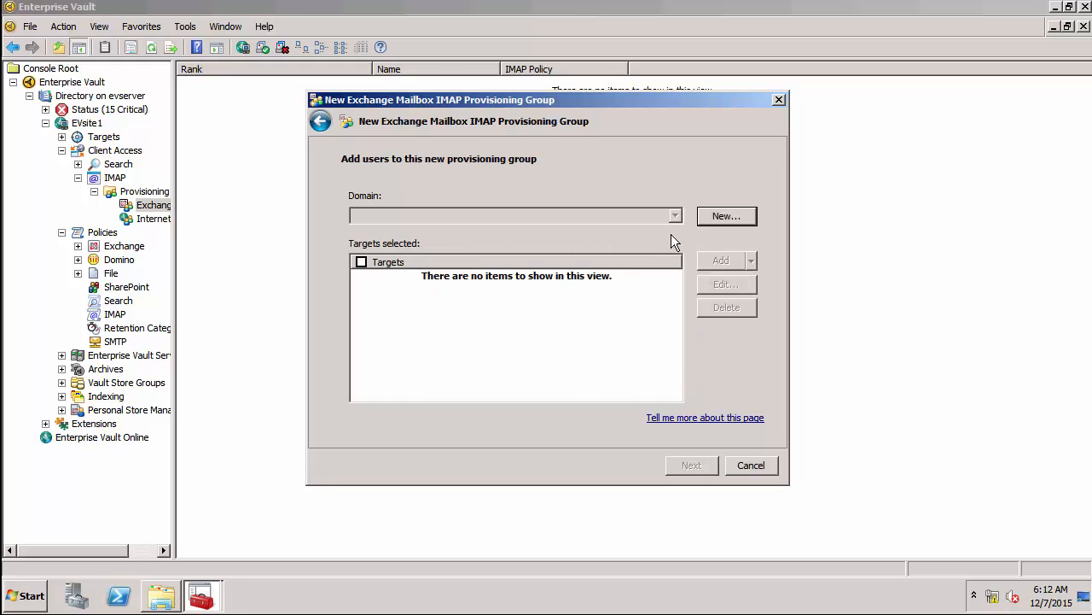
# Add the EXAMPLE domain and one Windows user account as the group's target.
pyautogui.click(710, 219)
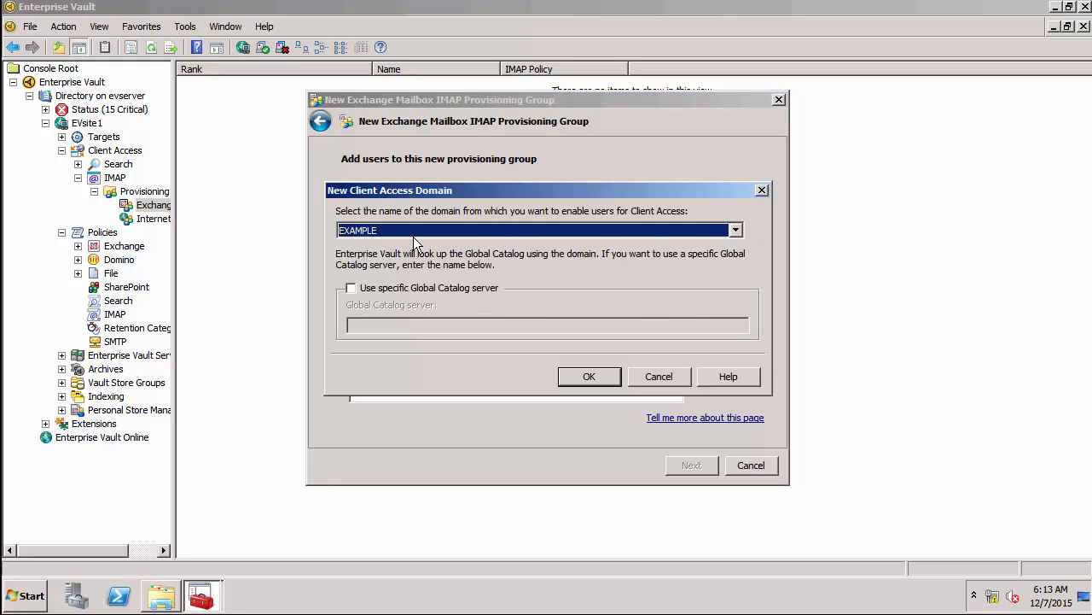
pyautogui.click(587, 377)
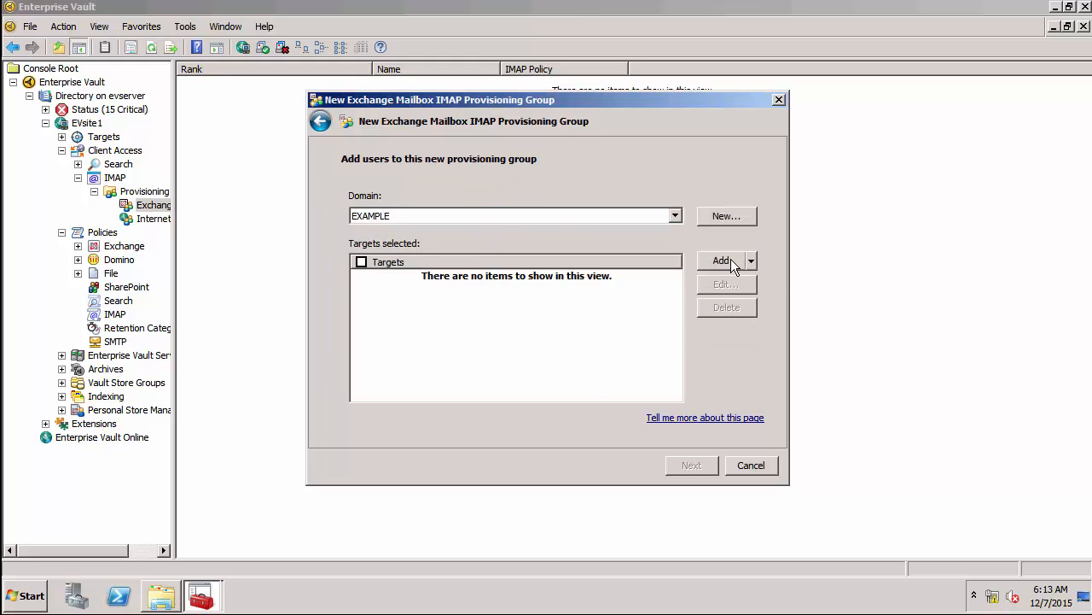
pyautogui.click(732, 264)
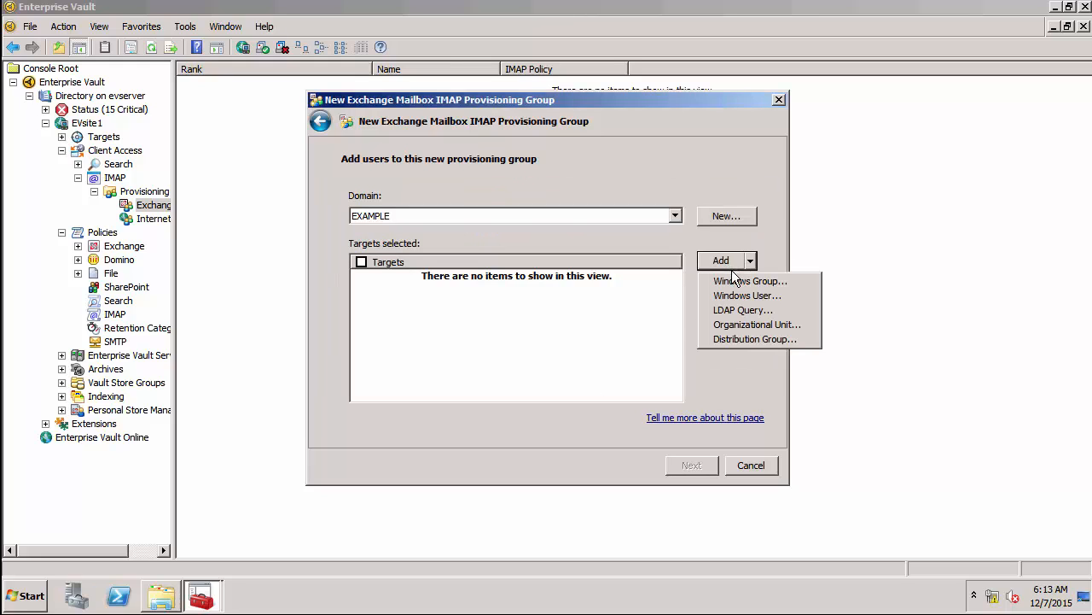
pyautogui.click(731, 292)
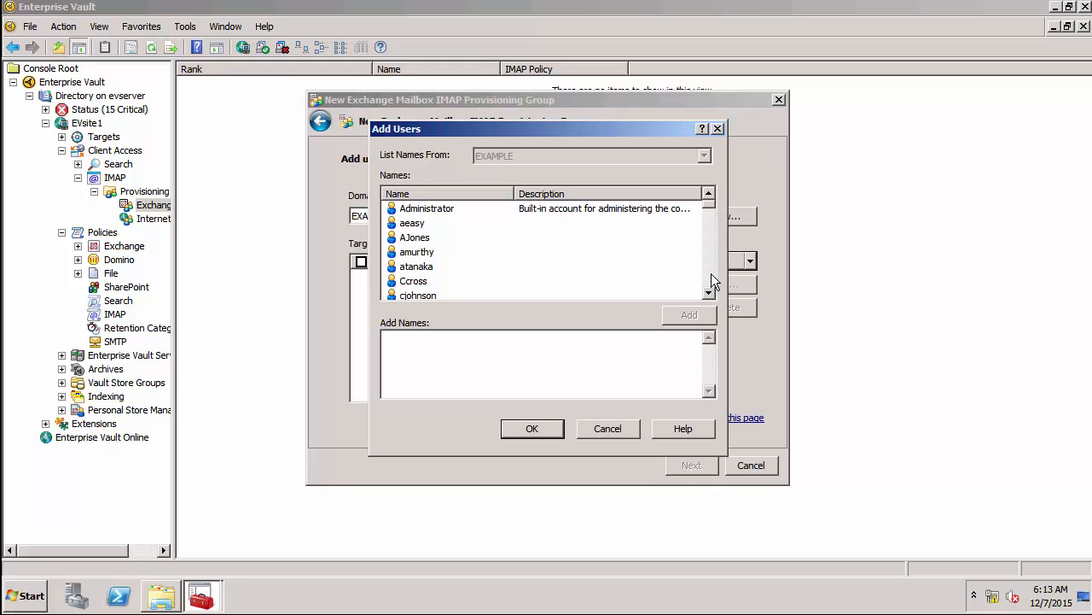
pyautogui.click(711, 273)
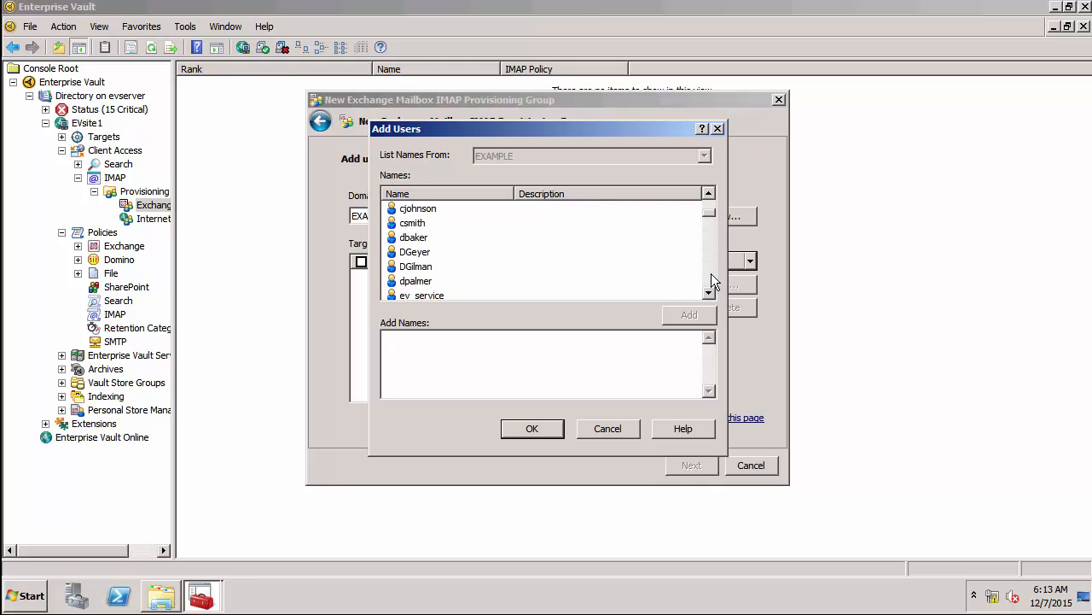
pyautogui.click(407, 214)
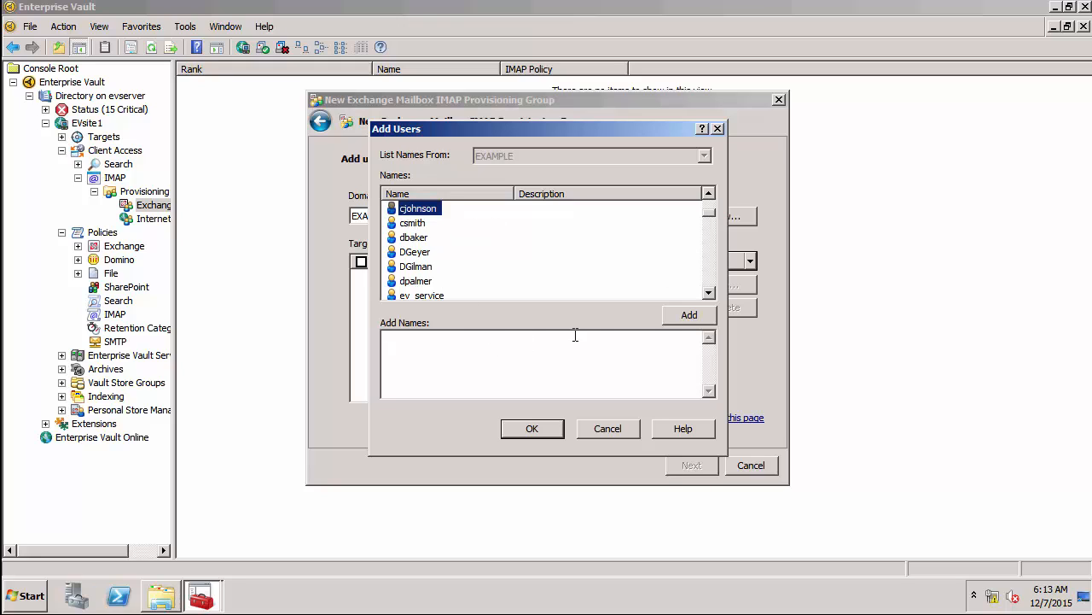
pyautogui.click(680, 316)
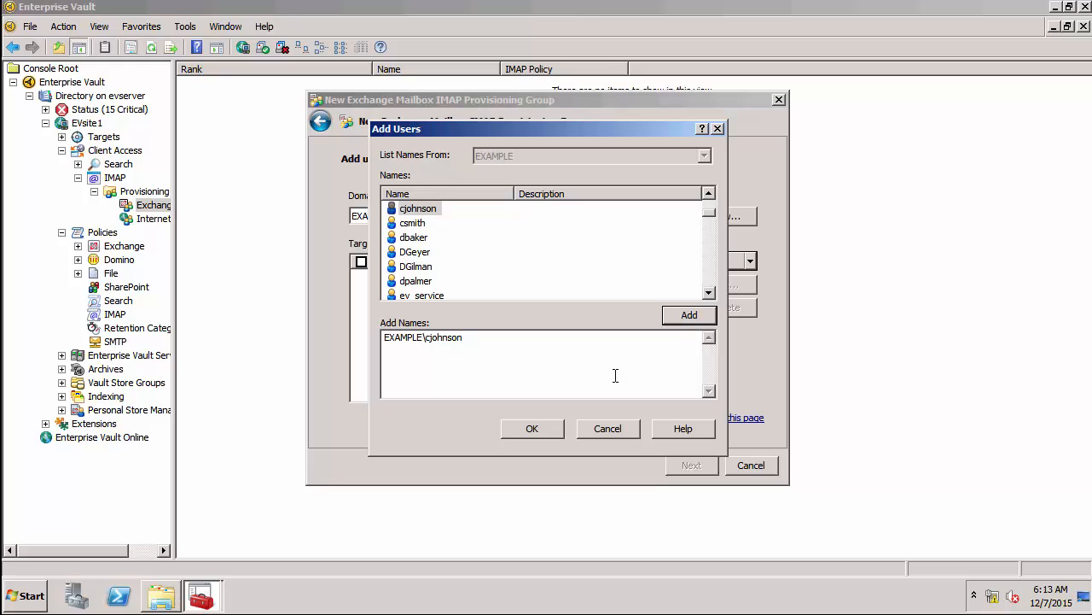
pyautogui.click(532, 429)
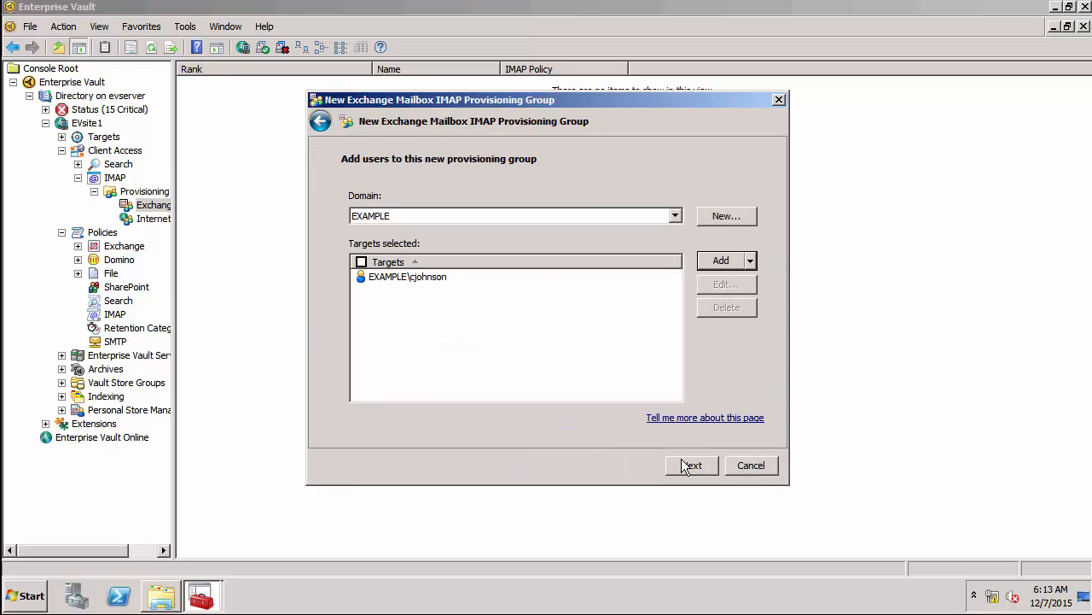
pyautogui.click(691, 465)
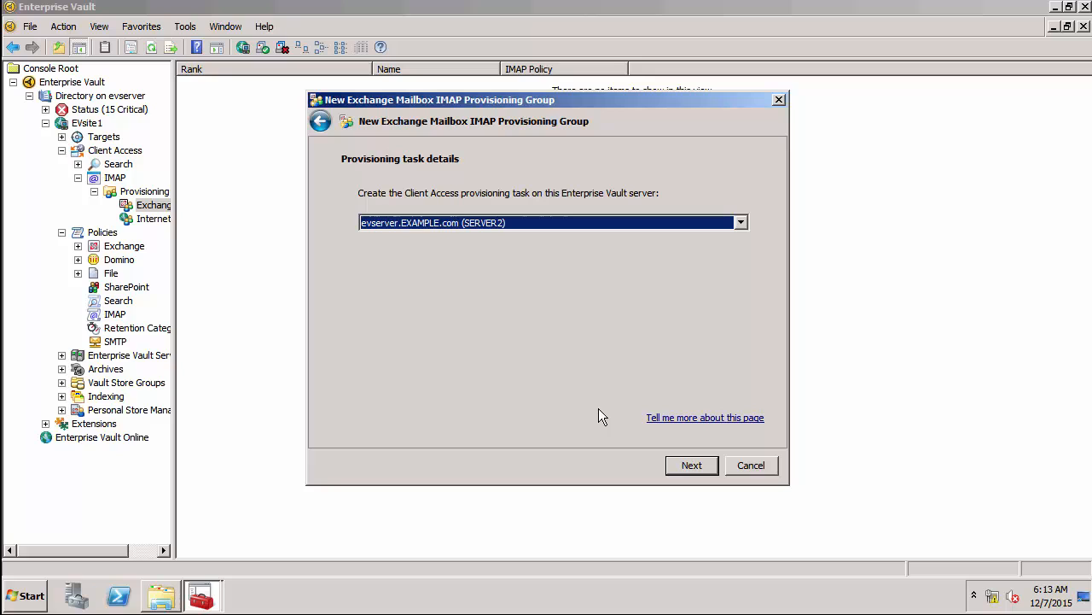
# Finish the wizard to create 'IMAP provisioning group' with IMAP Policy, ranked EXAMPLE - 01.
pyautogui.click(684, 465)
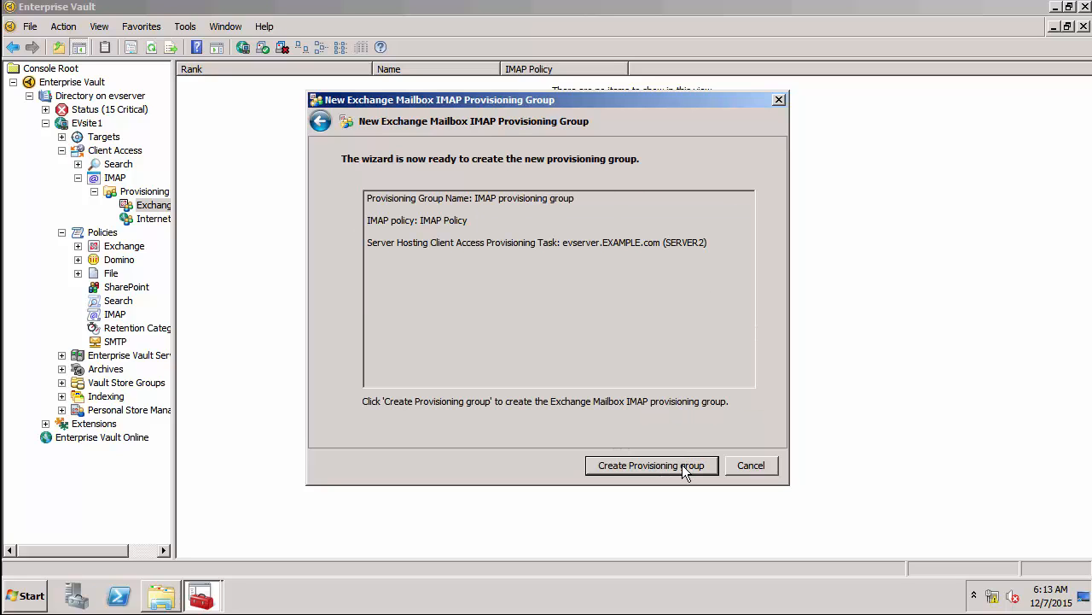
pyautogui.click(682, 464)
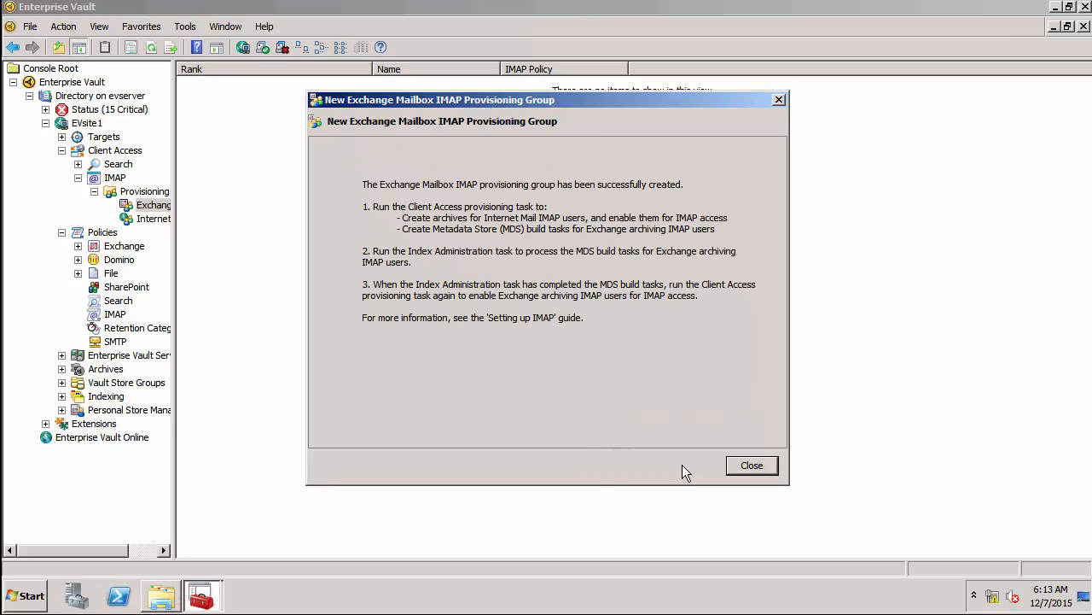
pyautogui.click(752, 466)
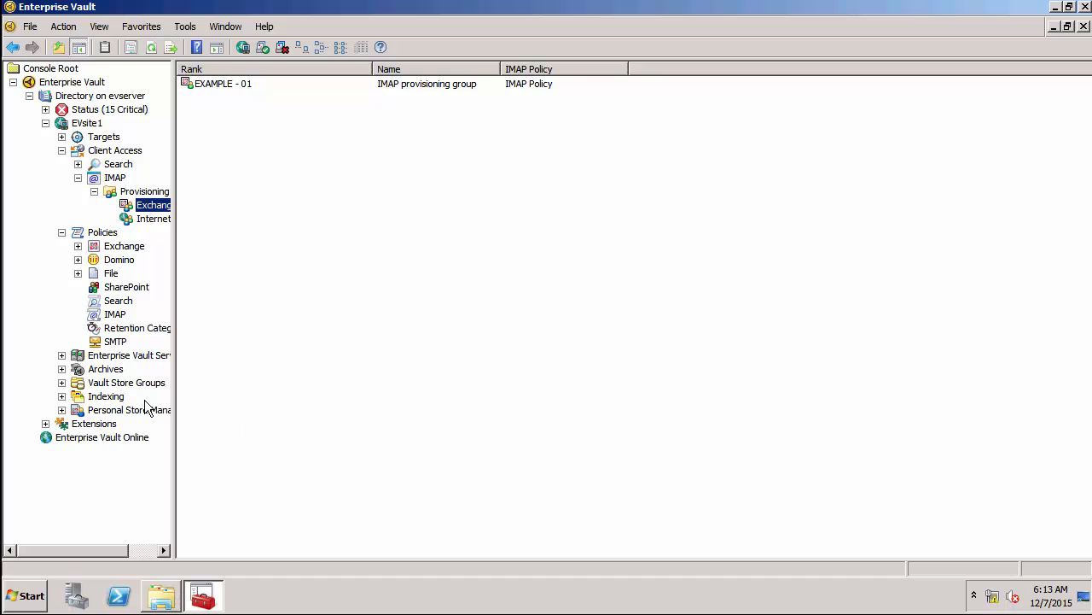
# Set evserver's Client Access Provisioning Task report logging level to Full and save.
pyautogui.click(63, 356)
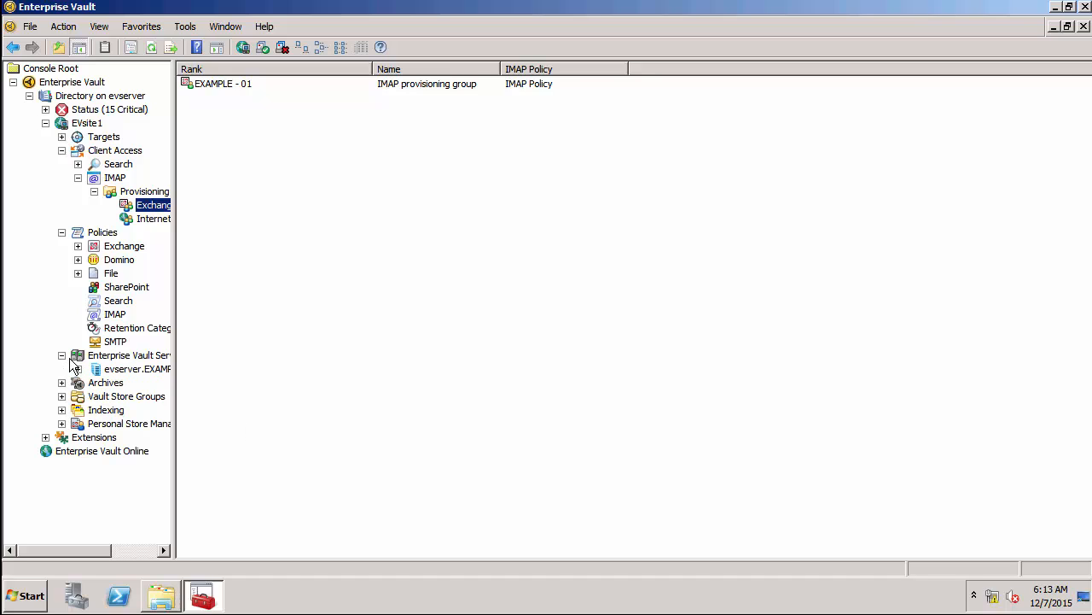
pyautogui.click(79, 368)
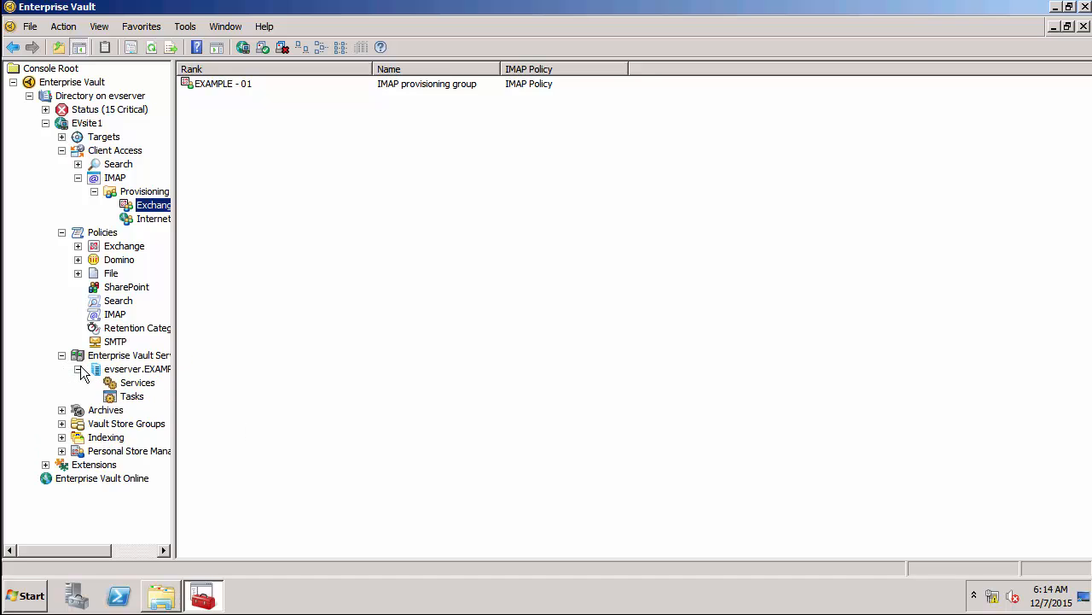
pyautogui.click(122, 394)
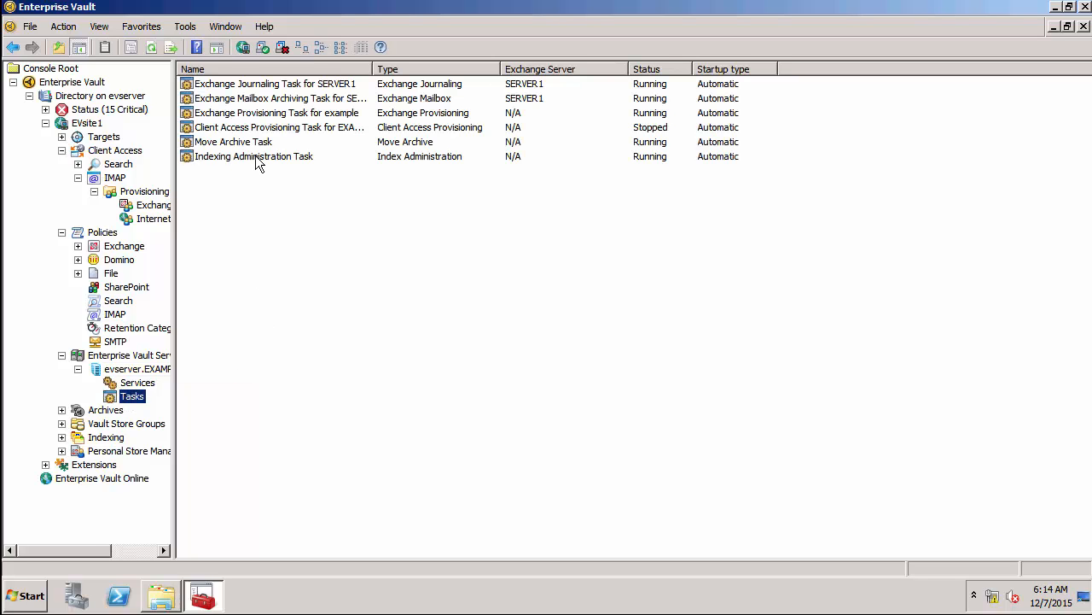
pyautogui.click(244, 133)
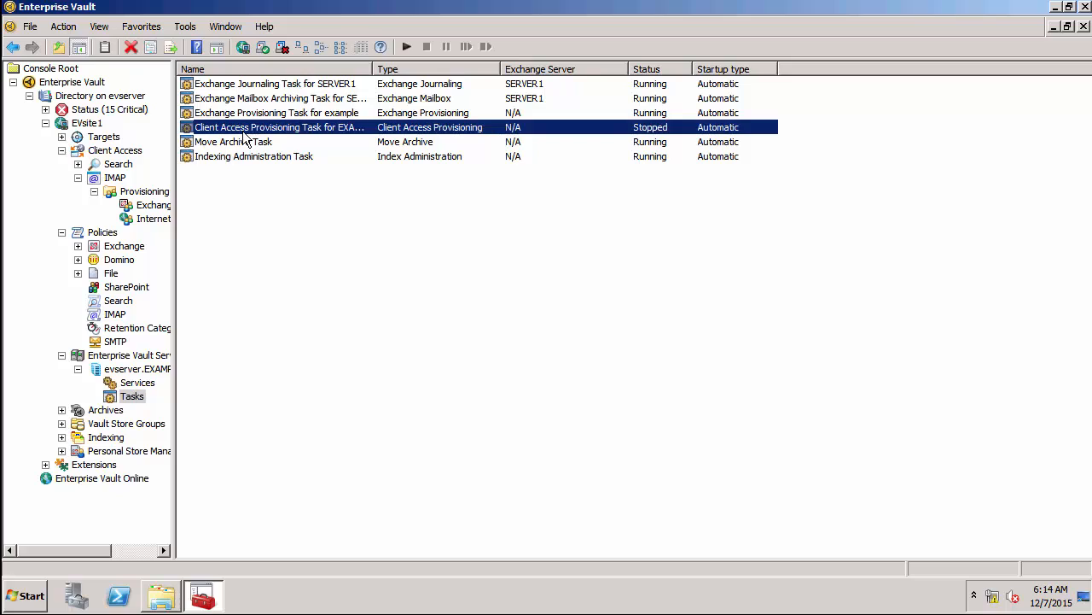
pyautogui.doubleClick(244, 137)
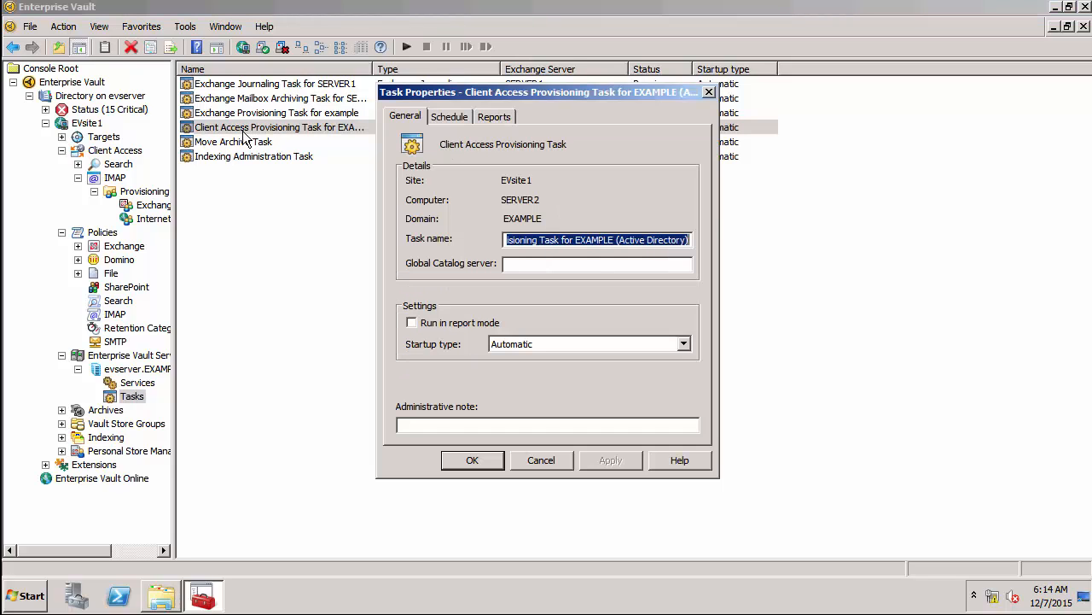
pyautogui.click(502, 119)
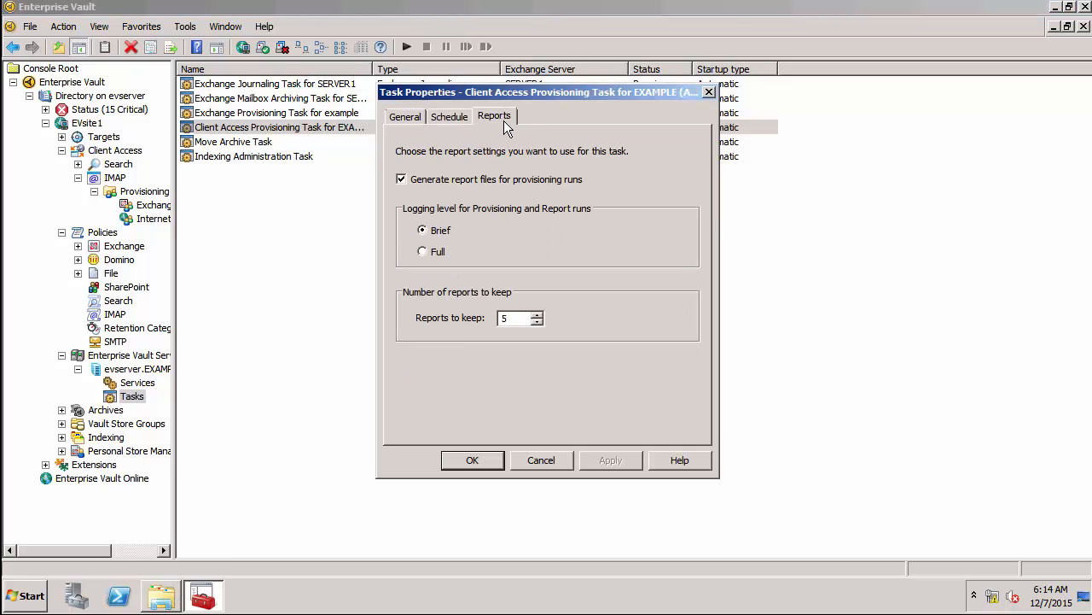
pyautogui.click(439, 249)
pyautogui.click(470, 456)
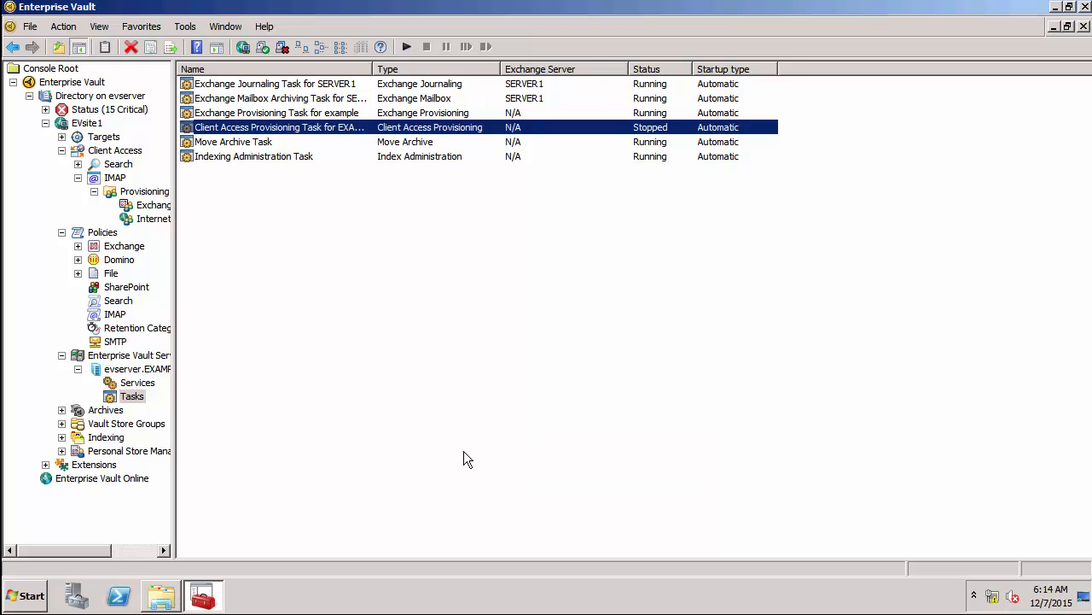
# Start the Client Access Provisioning Task and run it now in normal mode.
pyautogui.rightClick(270, 126)
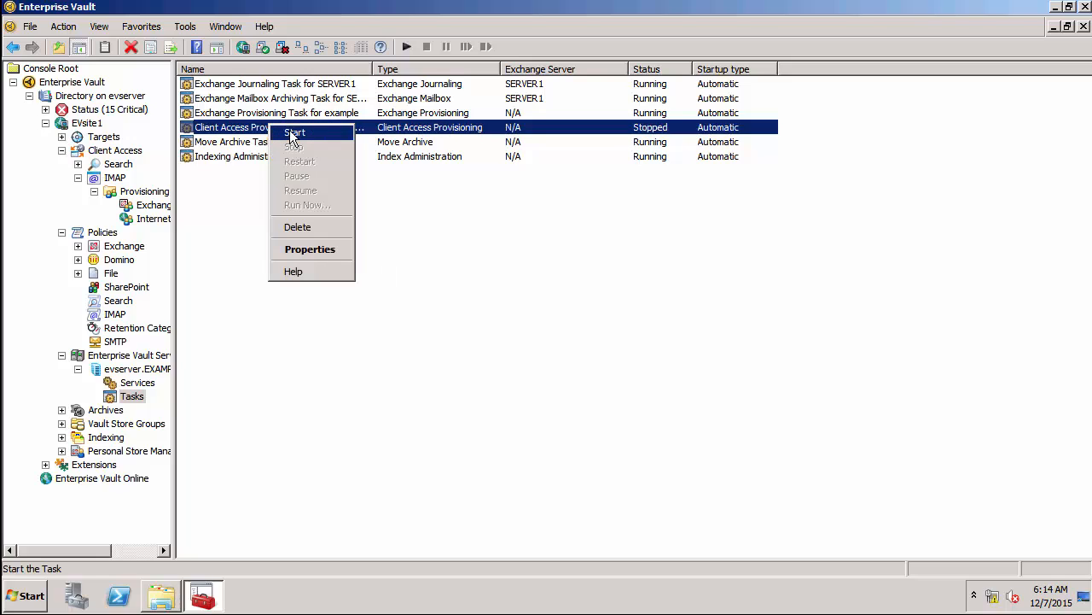
pyautogui.click(293, 133)
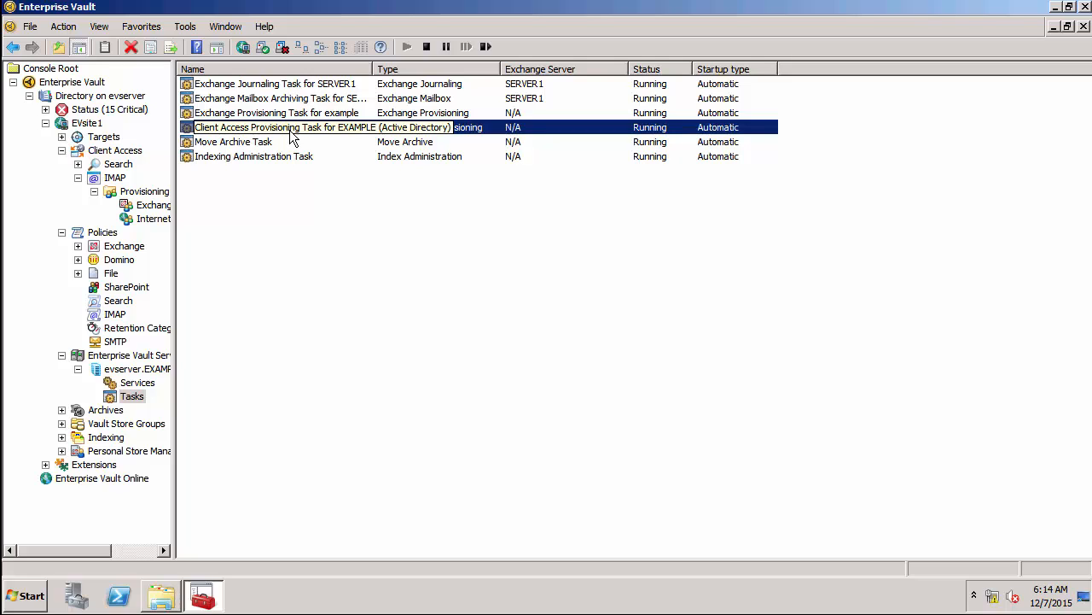
pyautogui.rightClick(292, 139)
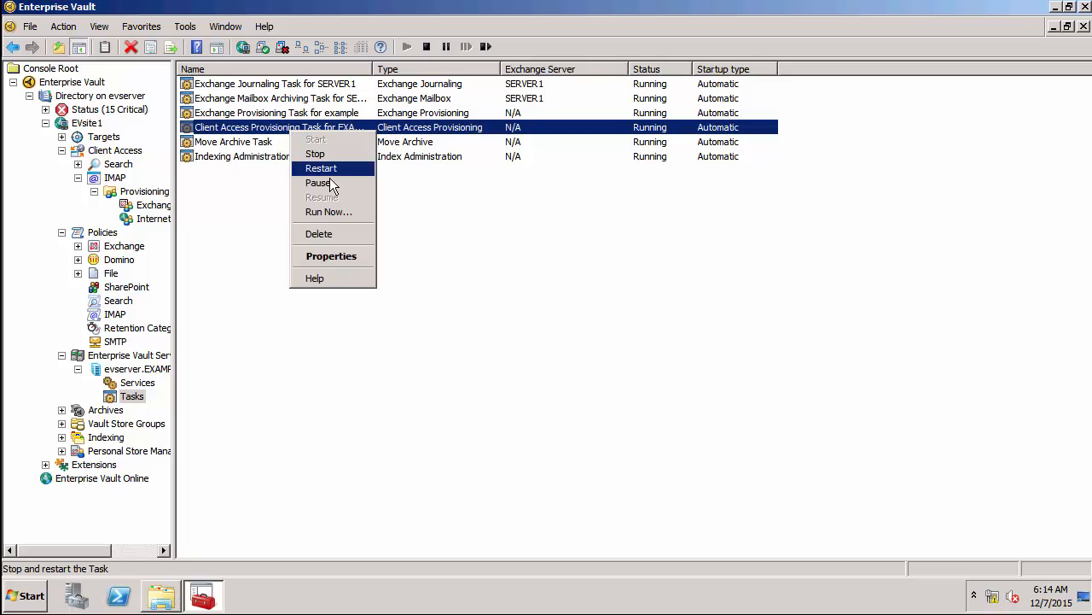
pyautogui.click(330, 212)
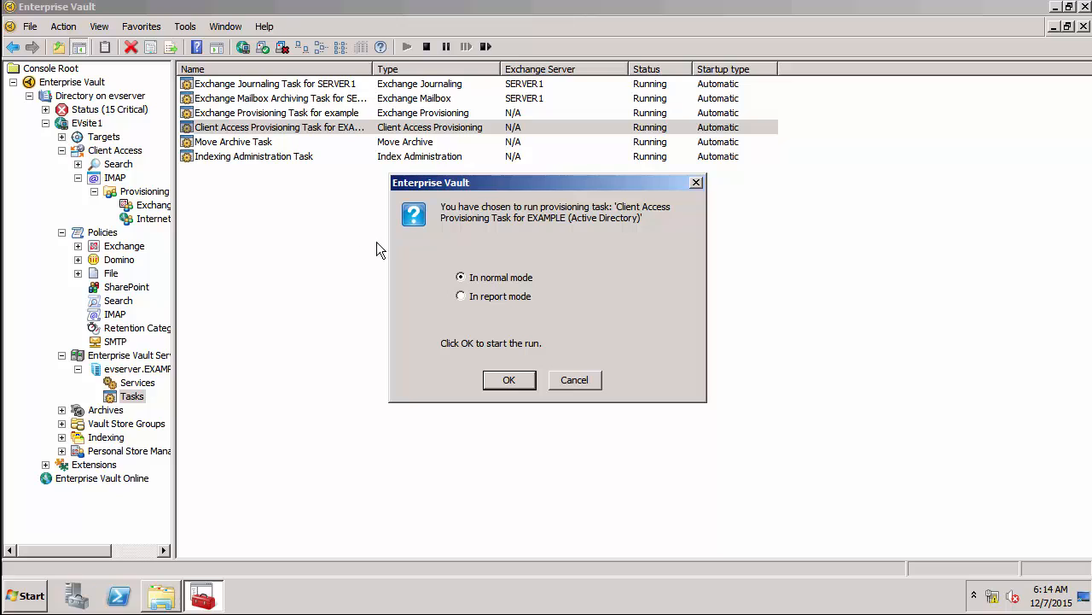
pyautogui.click(505, 381)
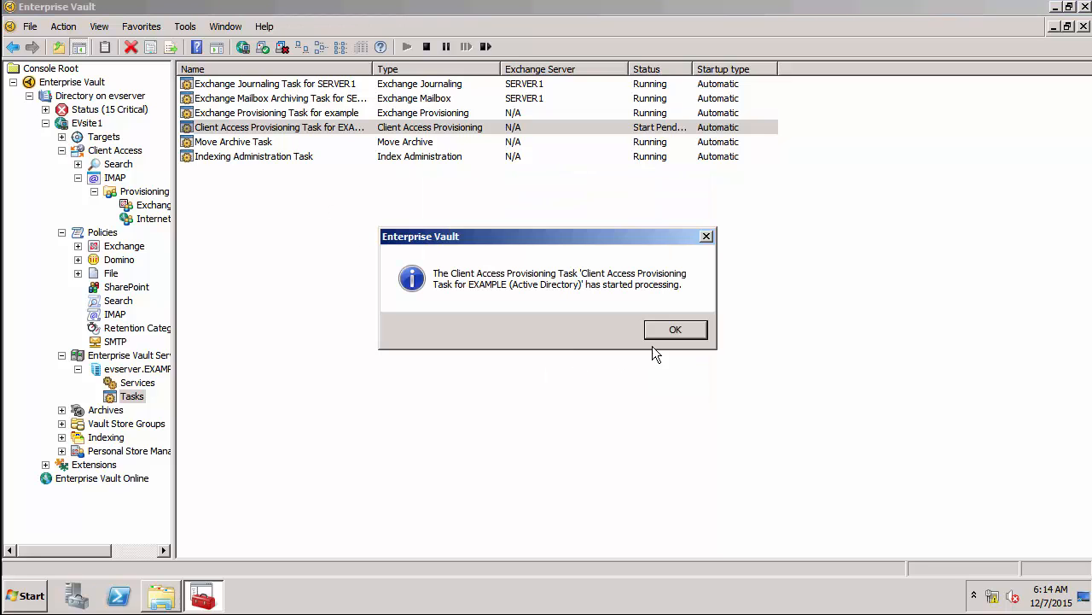
pyautogui.click(667, 333)
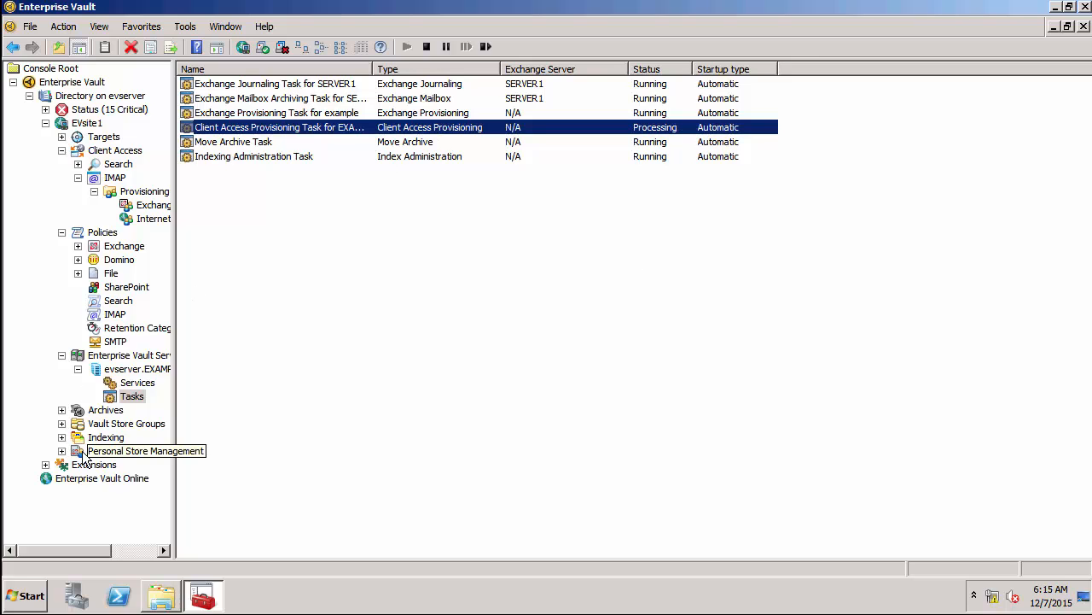
pyautogui.click(160, 594)
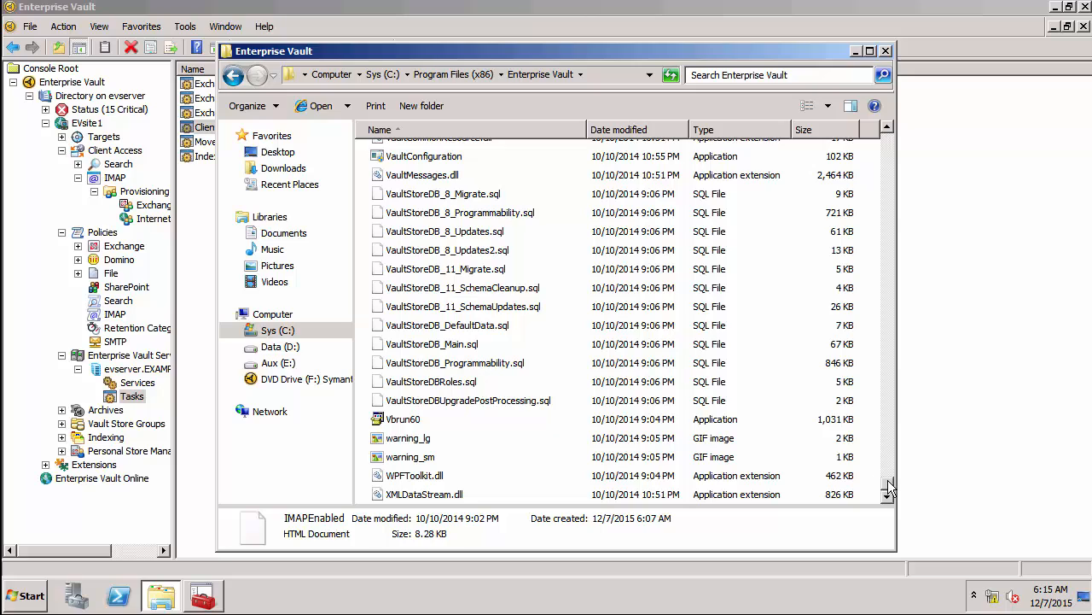
# View the report in Reports > Client Access Provisioning in Notepad, then close Explorer.
pyautogui.moveTo(888, 488); pyautogui.dragTo(871, 146)
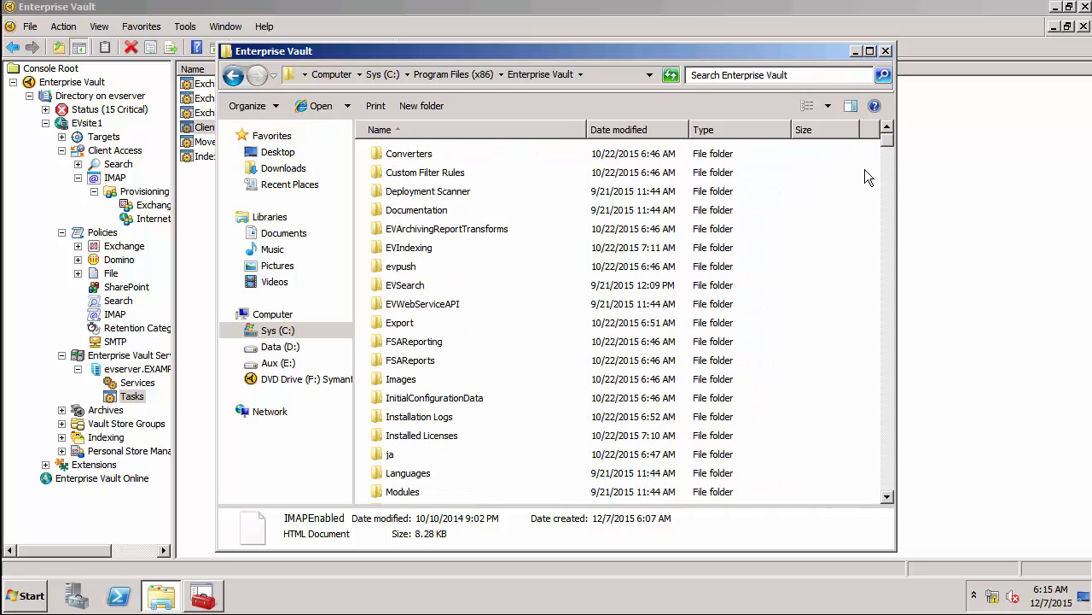
pyautogui.click(886, 436)
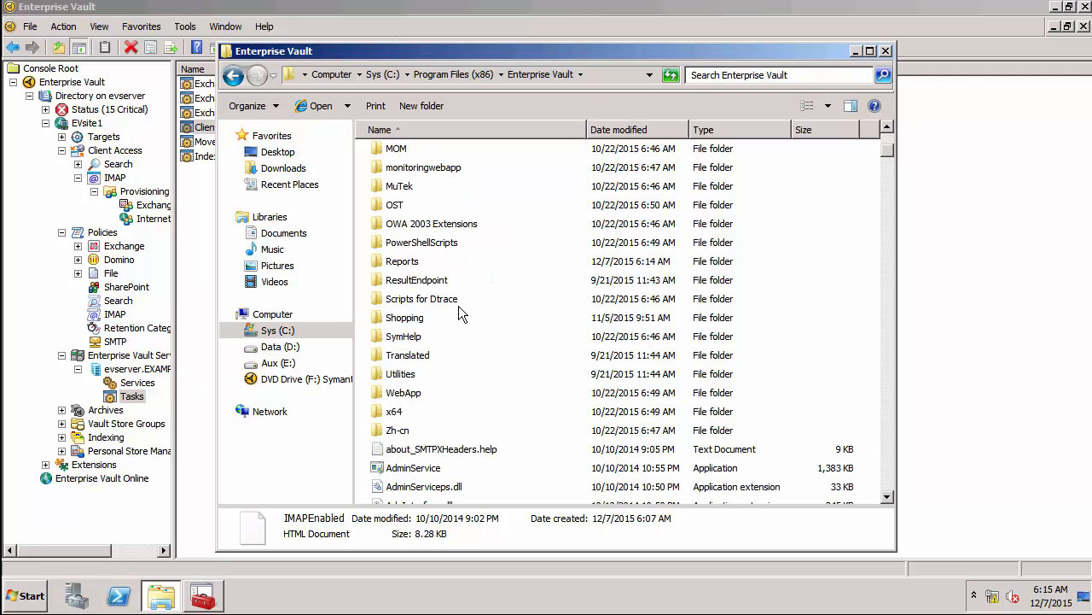
pyautogui.doubleClick(408, 262)
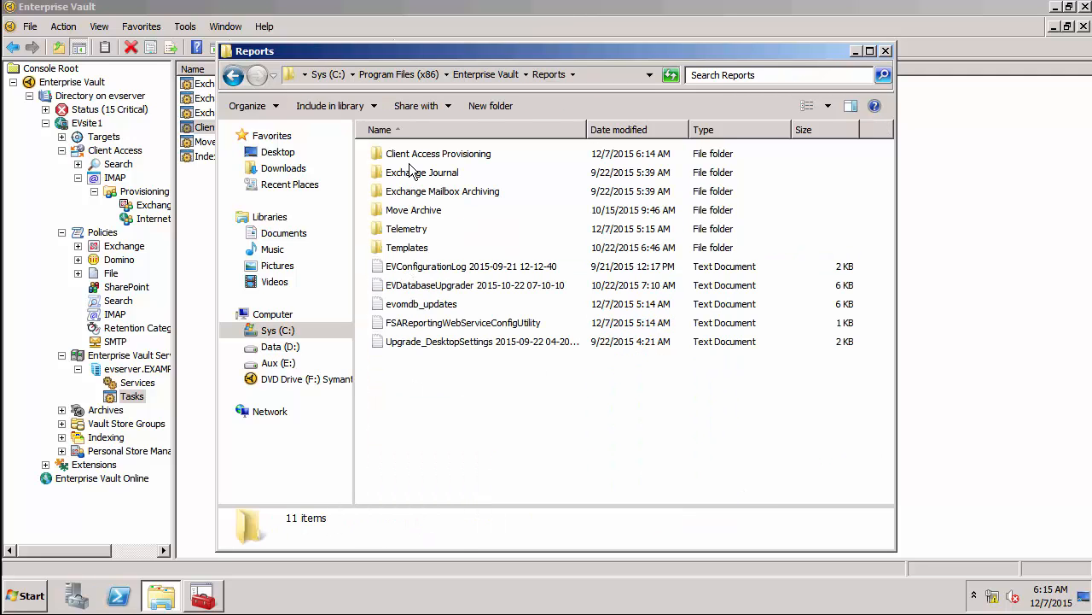
pyautogui.doubleClick(405, 157)
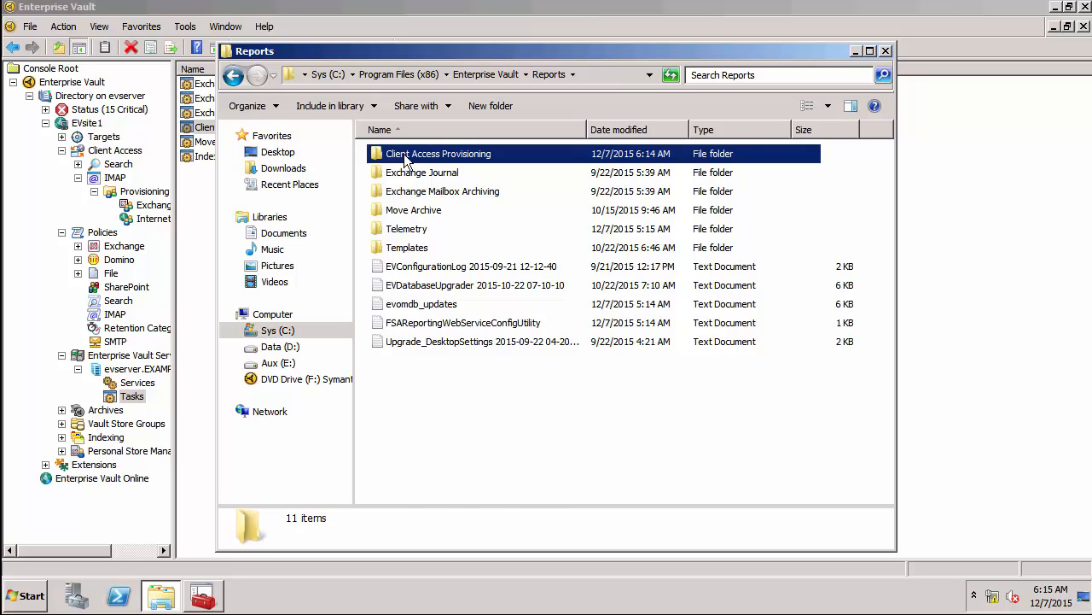
pyautogui.doubleClick(404, 153)
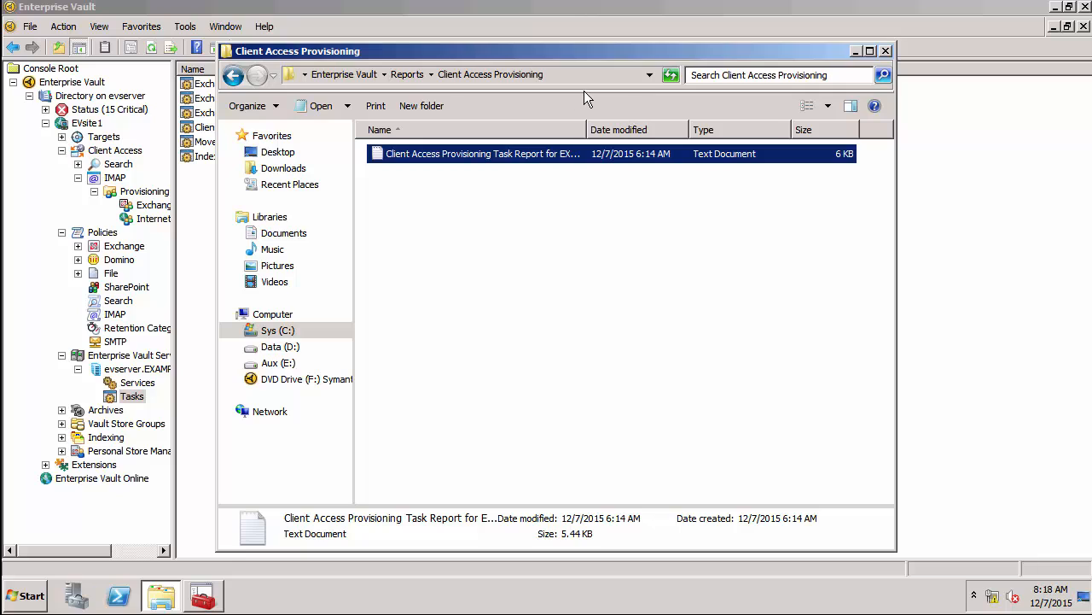
pyautogui.click(858, 52)
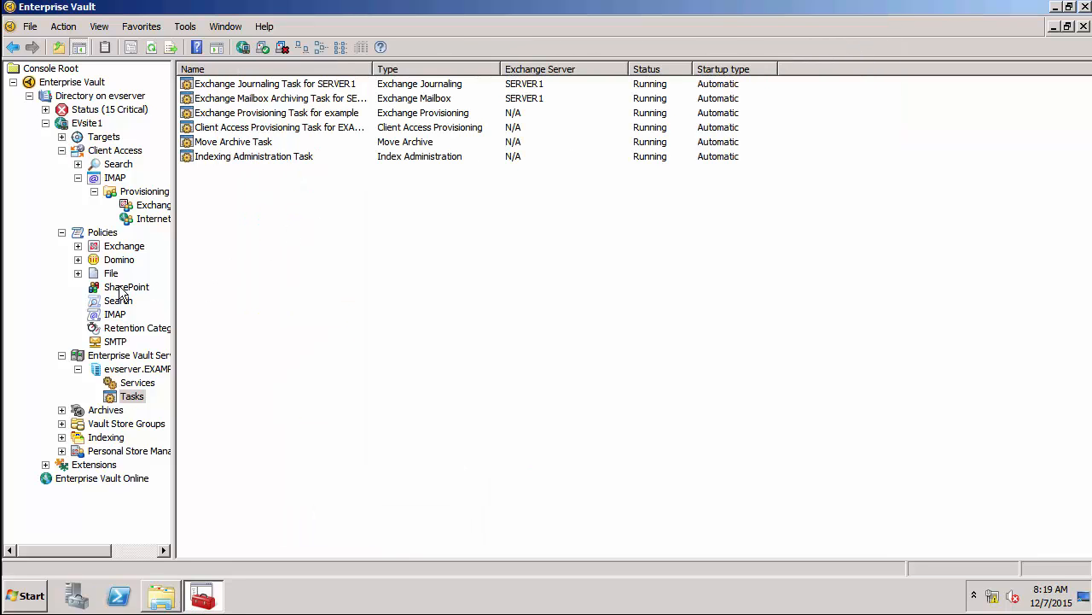
# Verify the user's Exchange Mailbox archive shows IMAP Enabled: Yes on its Advanced tab.
pyautogui.click(61, 409)
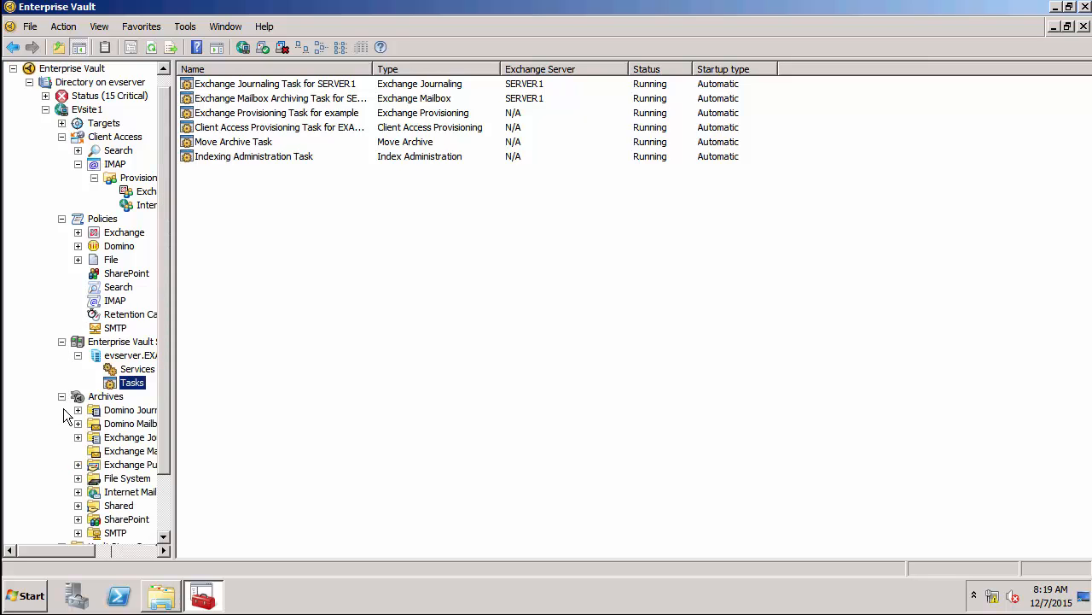
pyautogui.click(111, 453)
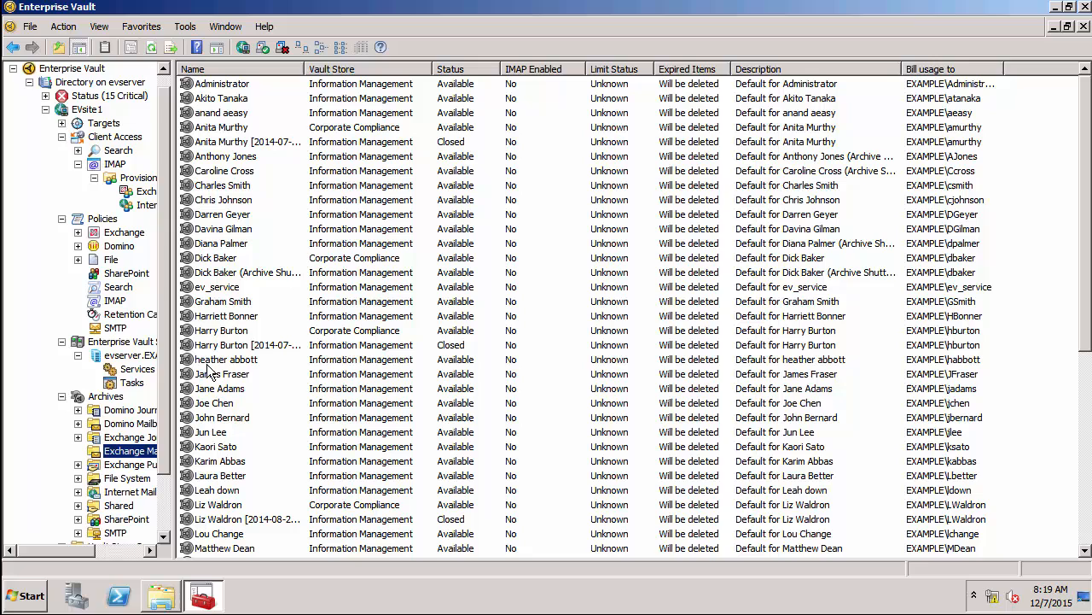
pyautogui.click(218, 200)
pyautogui.doubleClick(218, 199)
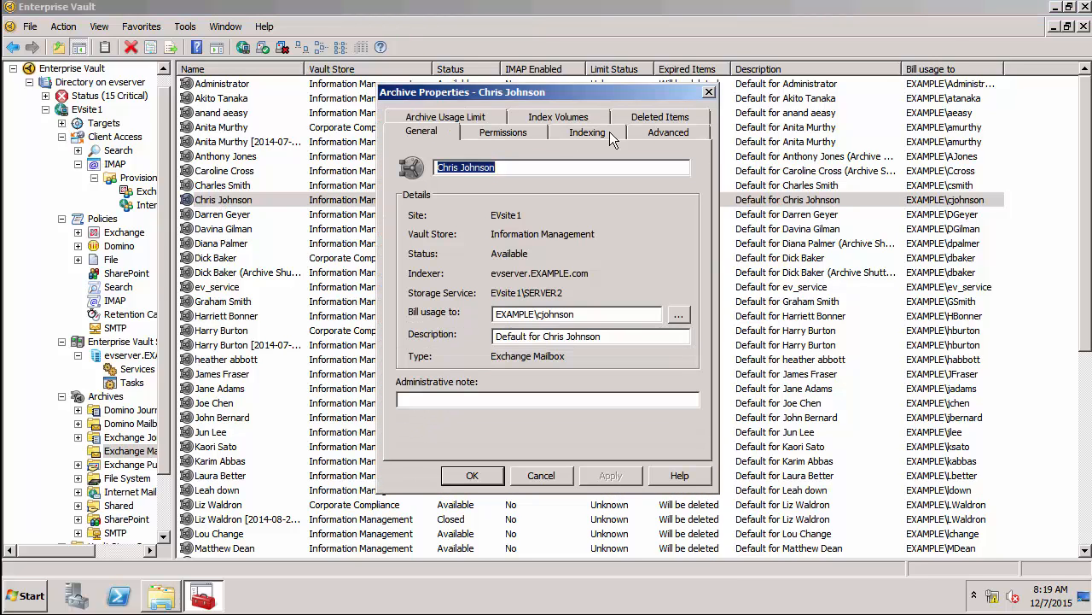
pyautogui.click(647, 132)
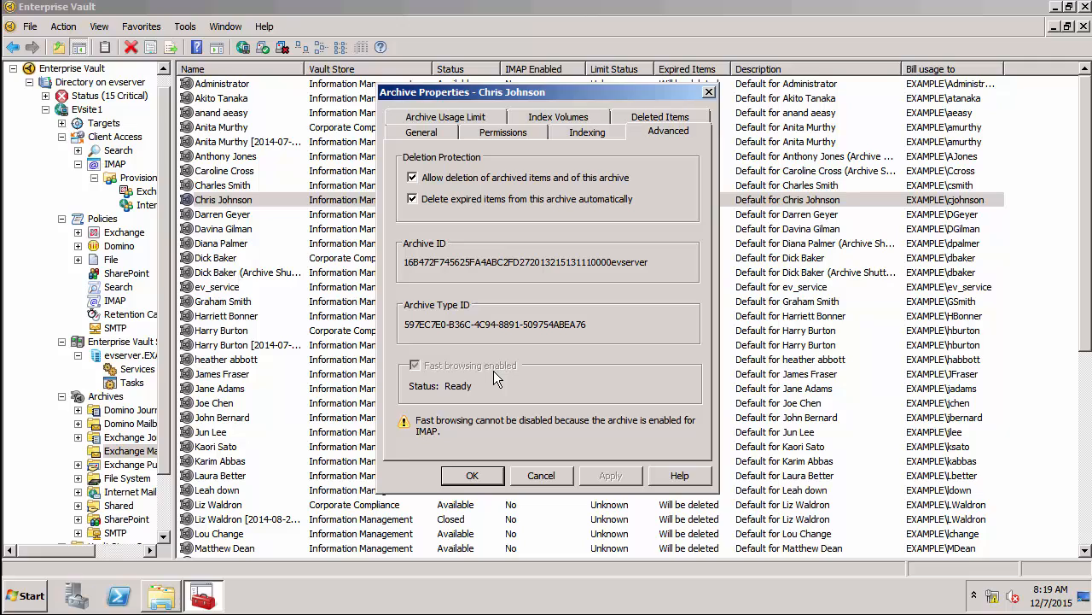
pyautogui.click(541, 475)
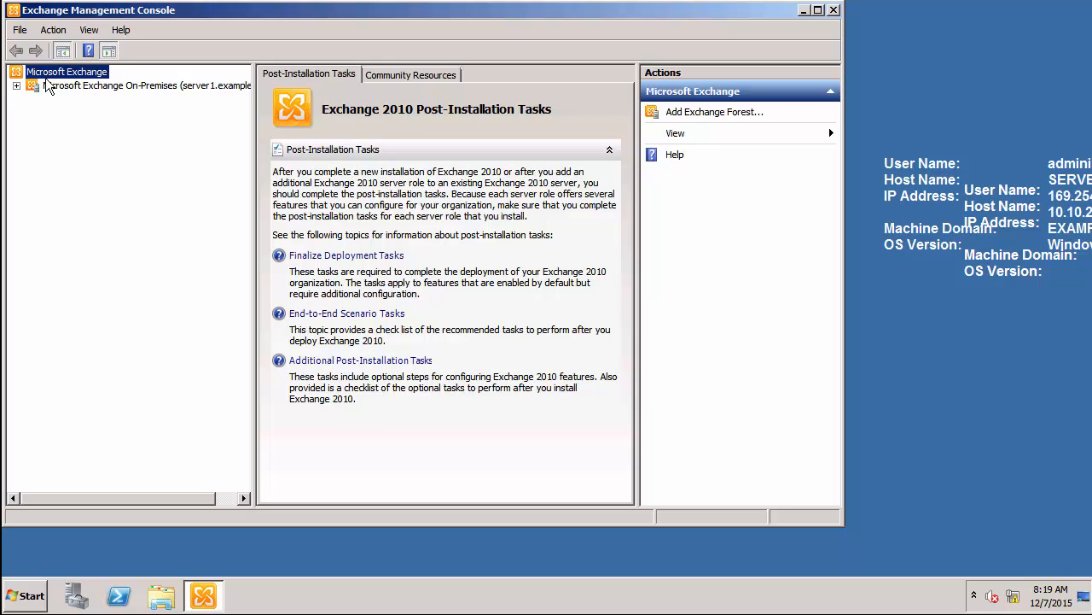
# Show the Hub Transport receive connectors under Server Configuration and select Client SERVER1.
pyautogui.click(17, 86)
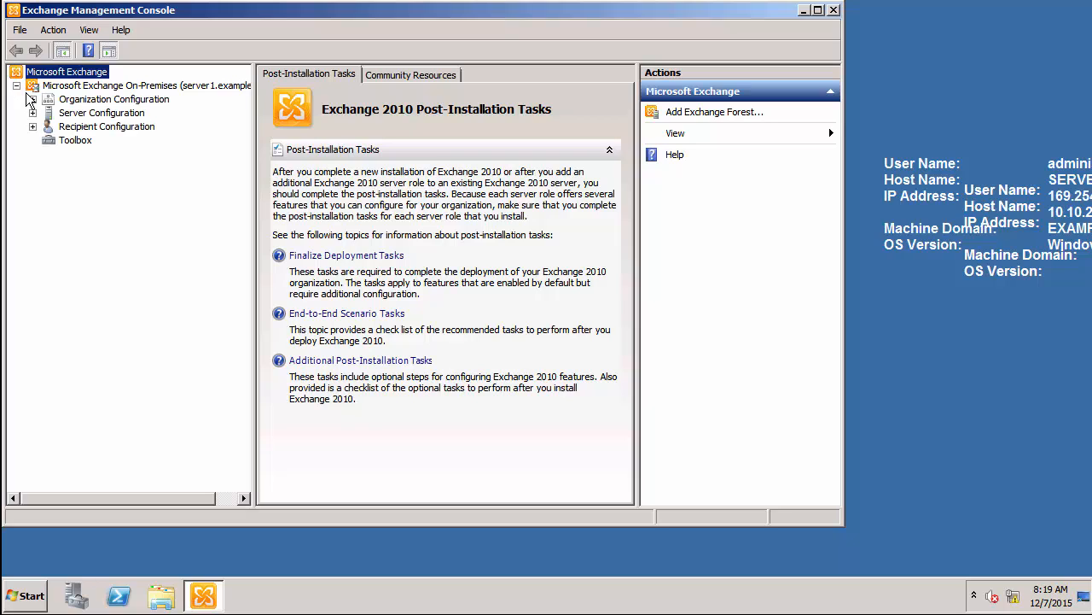
pyautogui.click(32, 114)
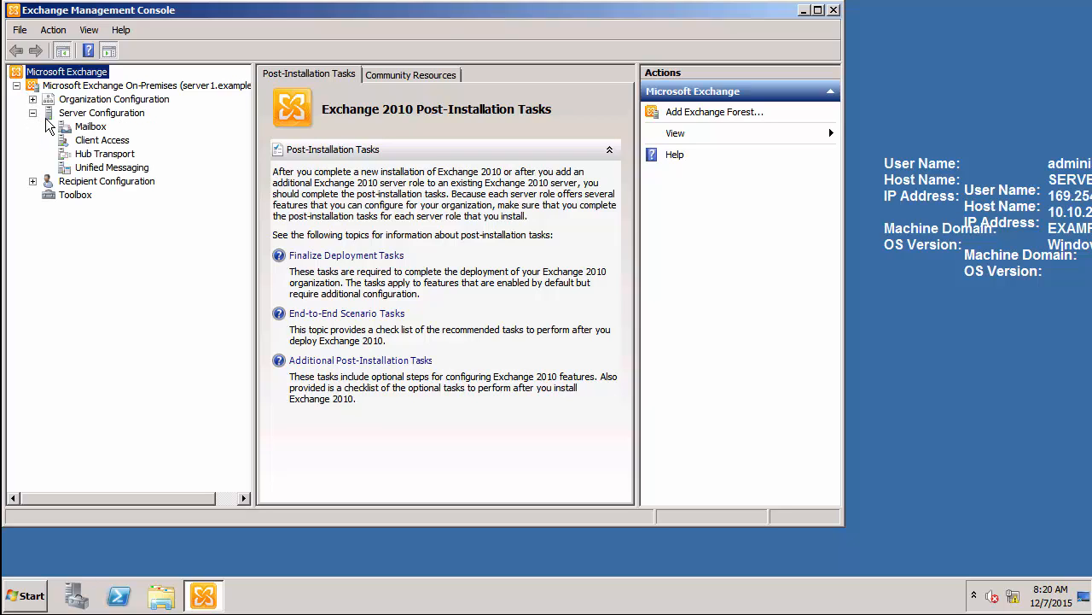
pyautogui.click(89, 156)
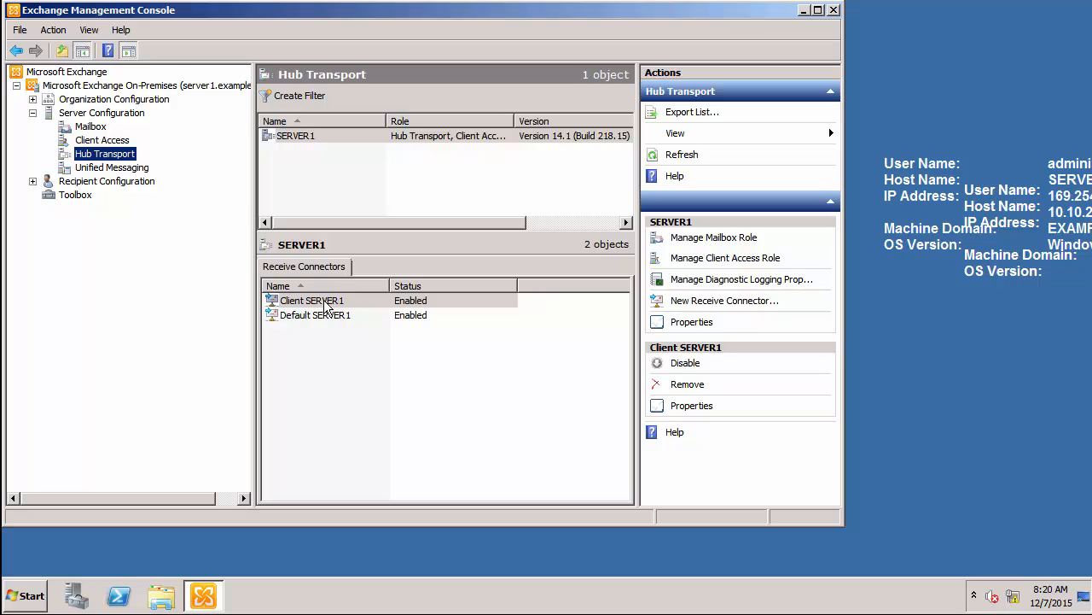
pyautogui.click(325, 306)
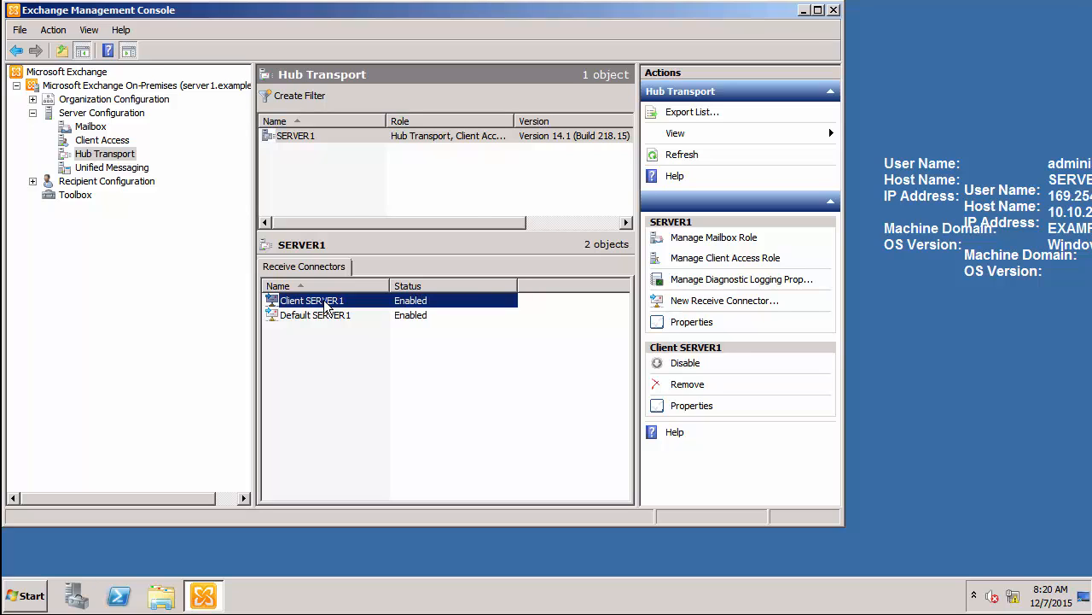
# Review Client SERVER1's Authentication, Permission Groups and Network port 587 settings, cancelling without changes.
pyautogui.doubleClick(324, 303)
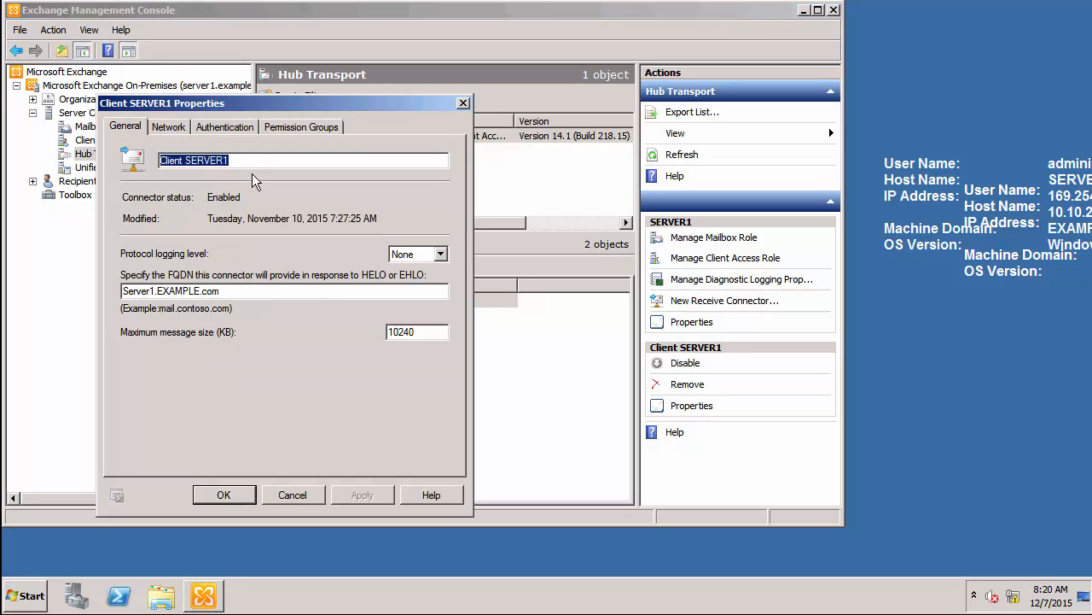
pyautogui.click(242, 130)
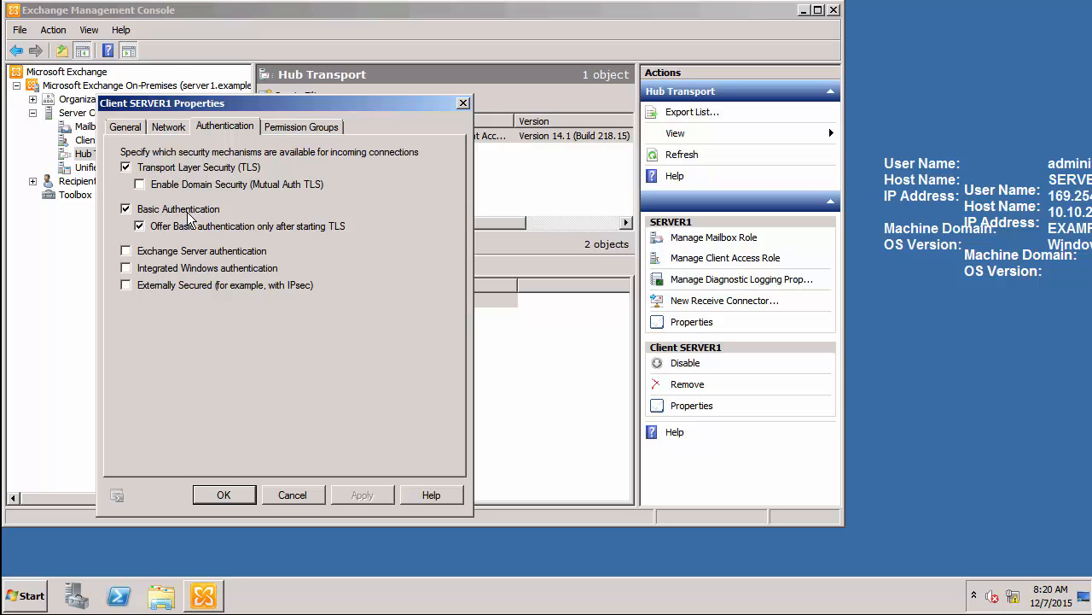
pyautogui.click(299, 129)
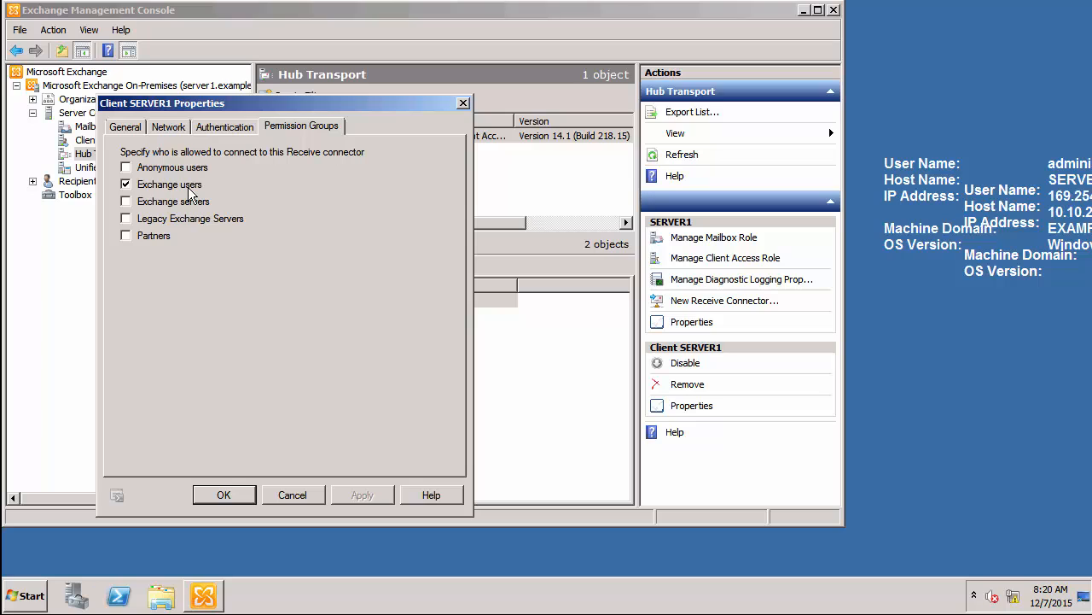
pyautogui.click(173, 130)
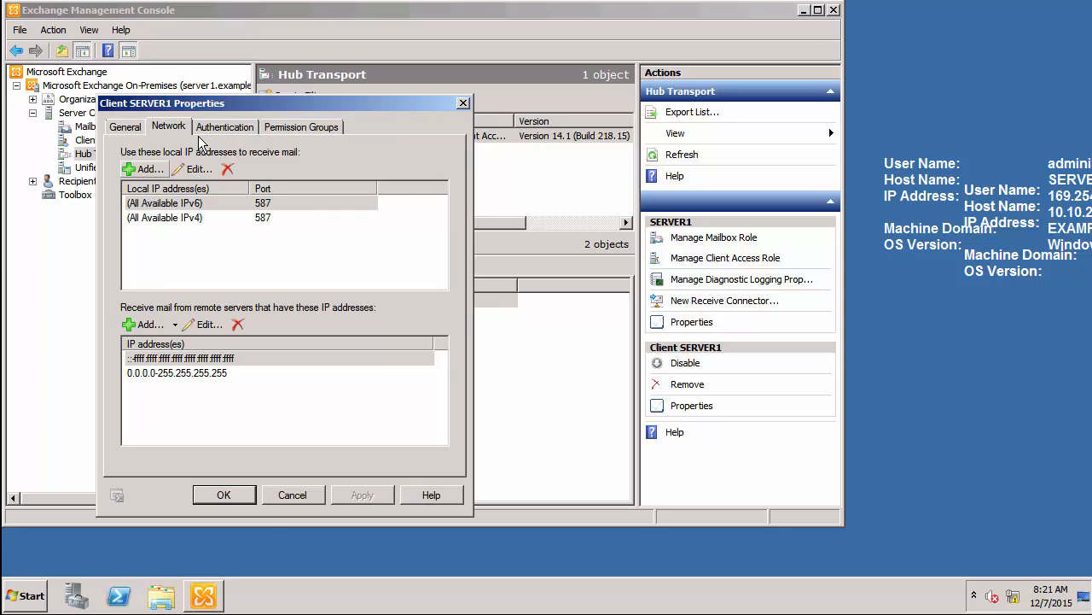
pyautogui.click(284, 501)
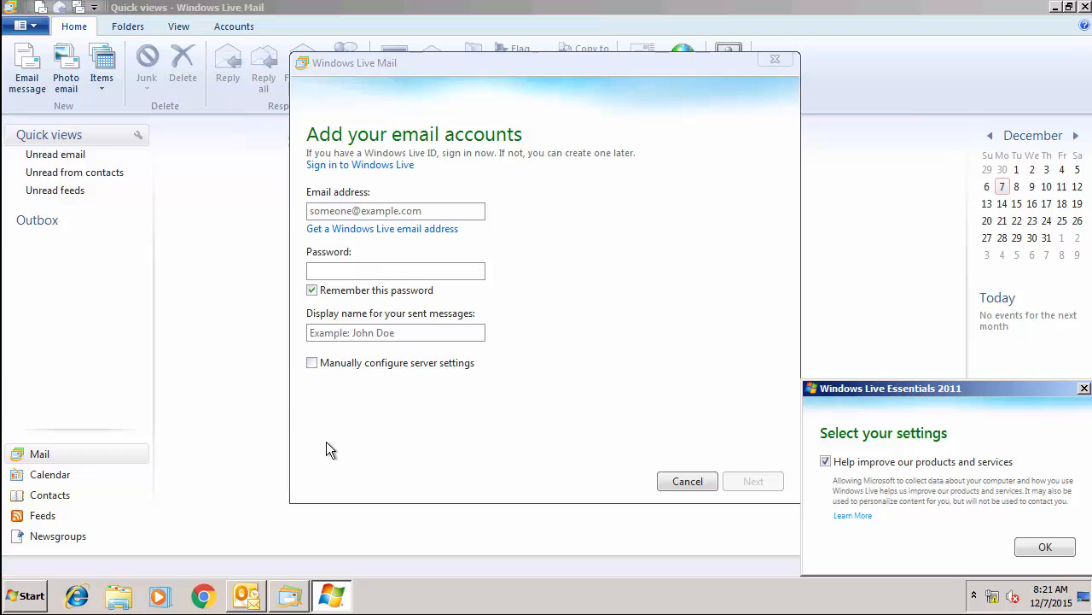
# Read the EVSysMbx1 IMAP access message in Outlook for the server, port 143 and username.
pyautogui.click(247, 596)
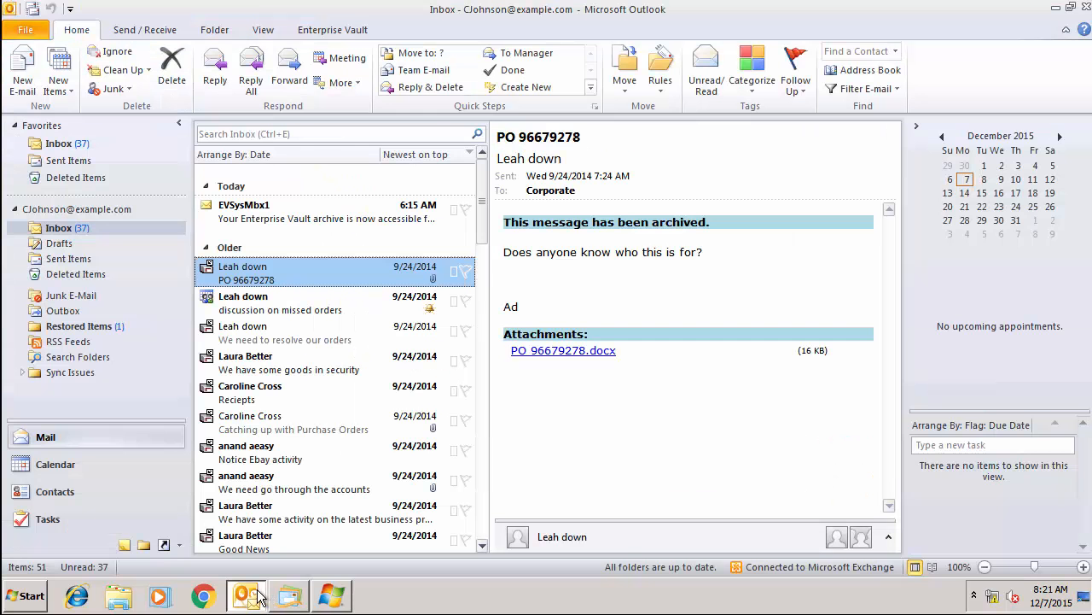
pyautogui.click(264, 223)
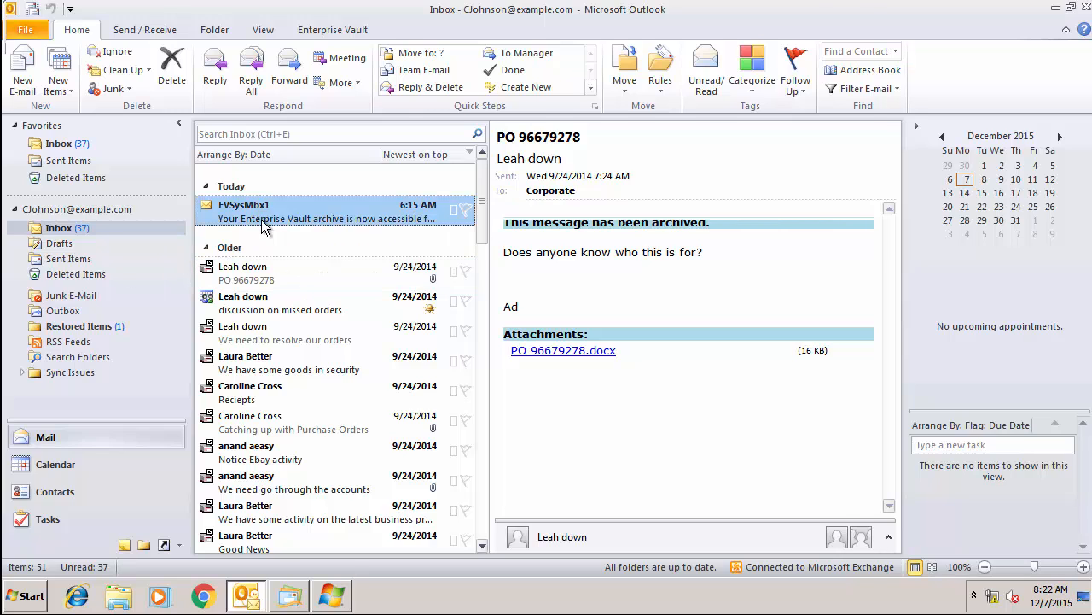
pyautogui.doubleClick(265, 224)
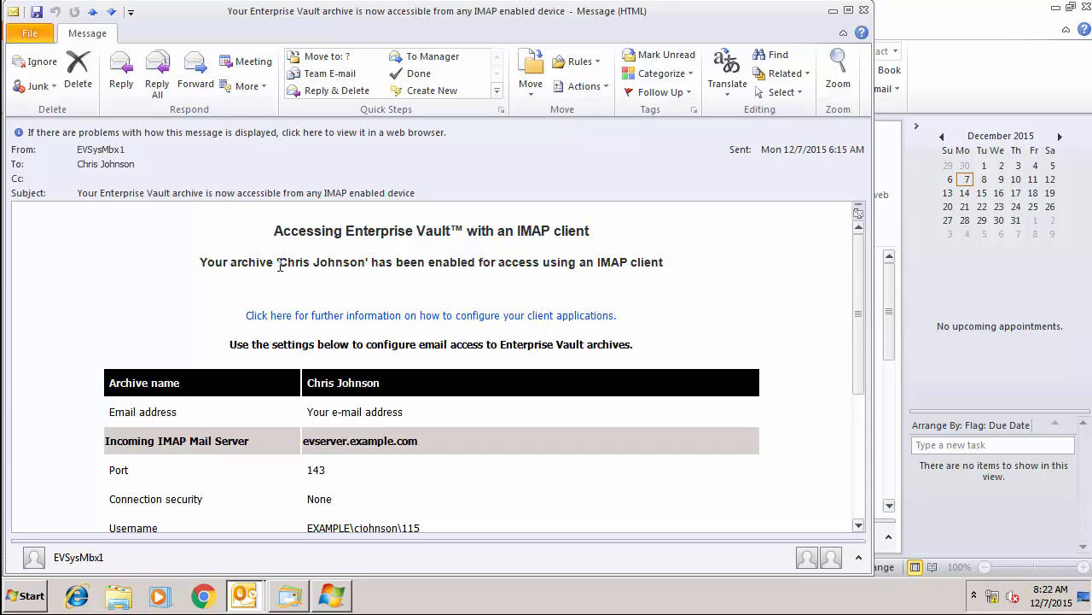
pyautogui.scroll(-3, 280, 265)
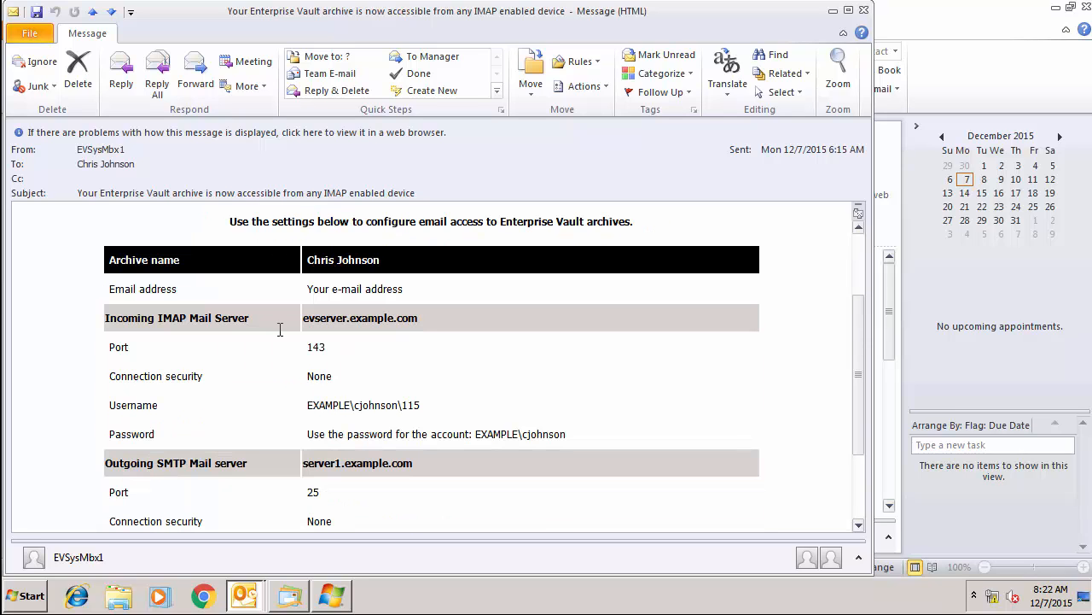
pyautogui.moveTo(307, 406); pyautogui.dragTo(433, 405)
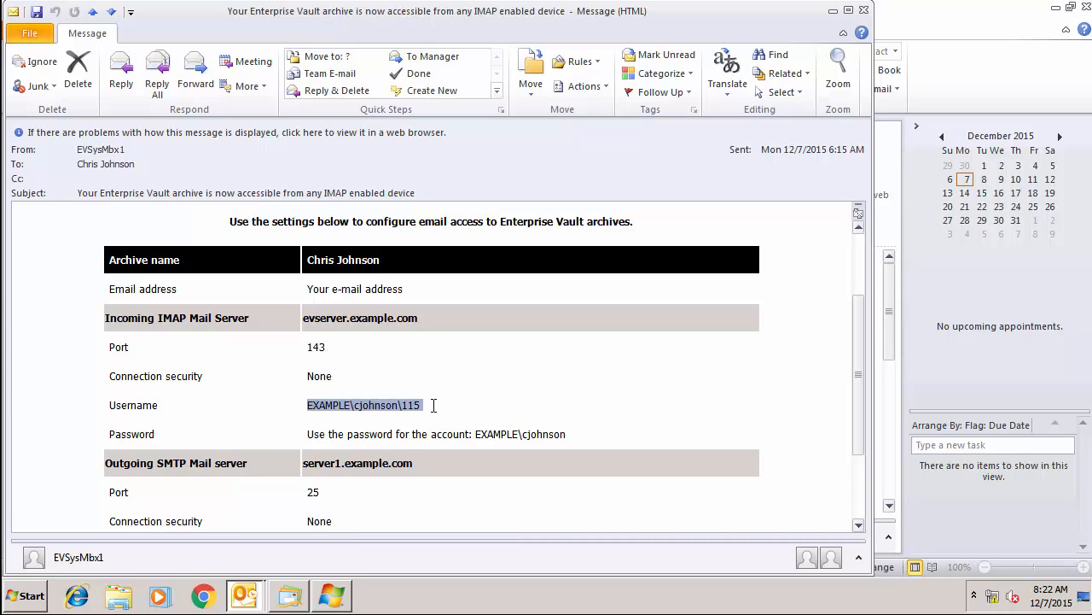
pyautogui.click(433, 405)
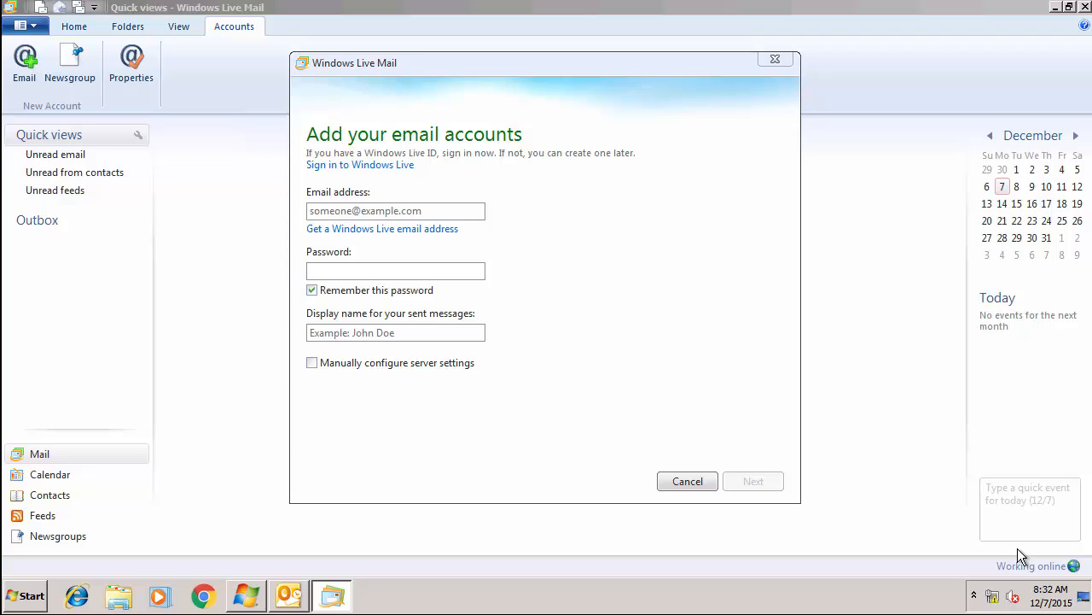
# Enter the account's e-mail address, password and display name, correcting a typo in the name.
pyautogui.click(318, 211)
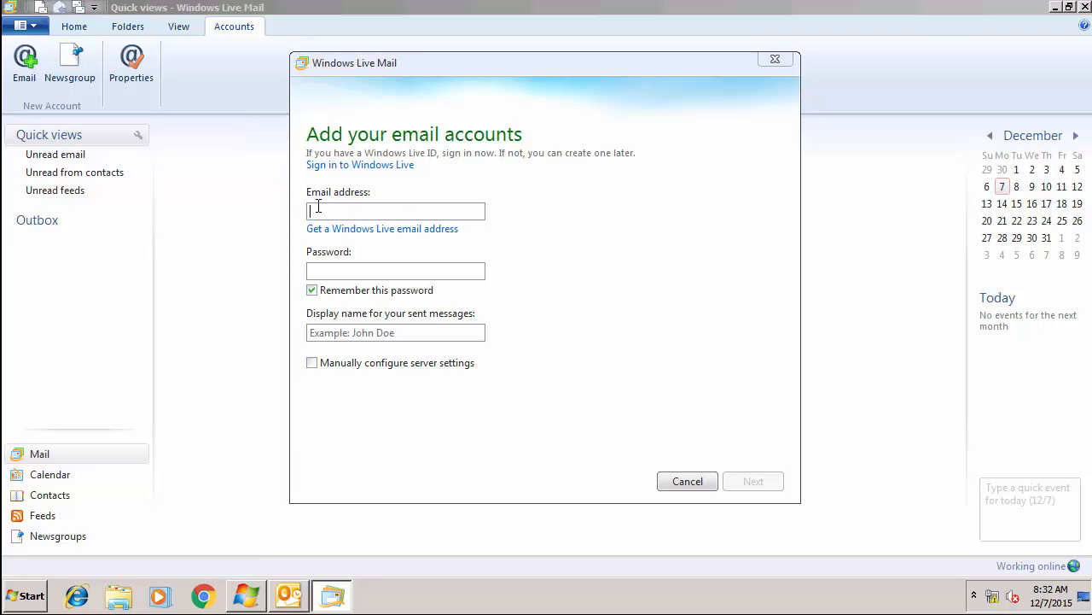
pyautogui.write('cjohns')
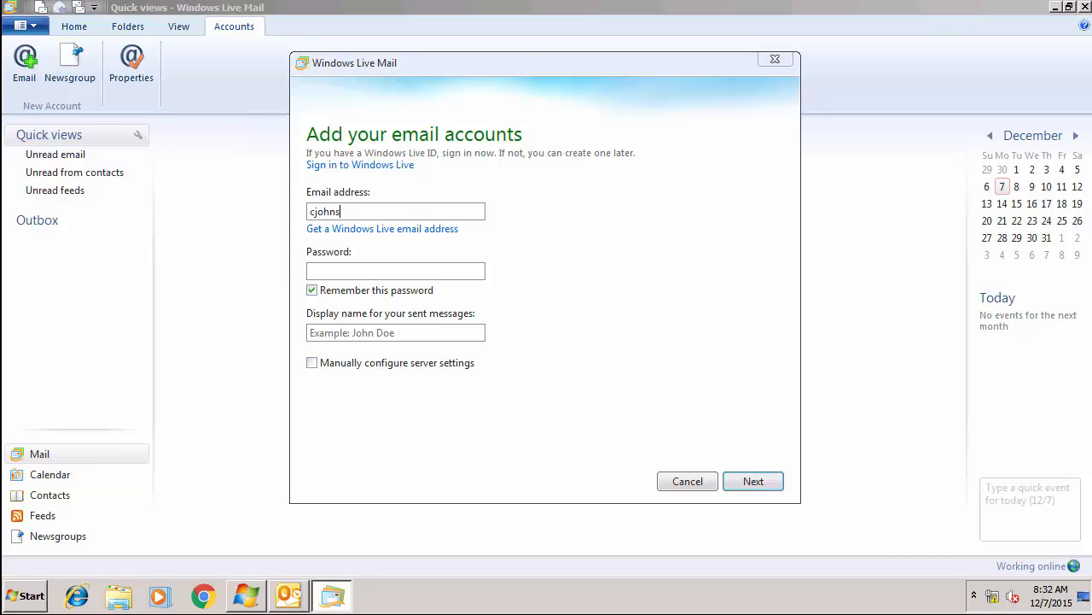
pyautogui.write('on@example.com')
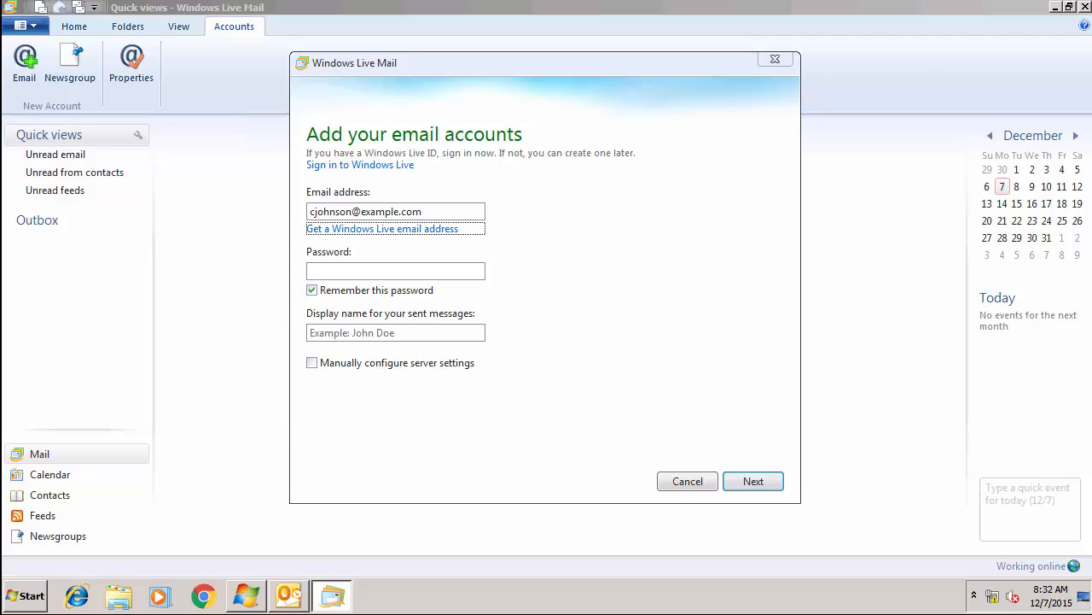
pyautogui.write('•••••')
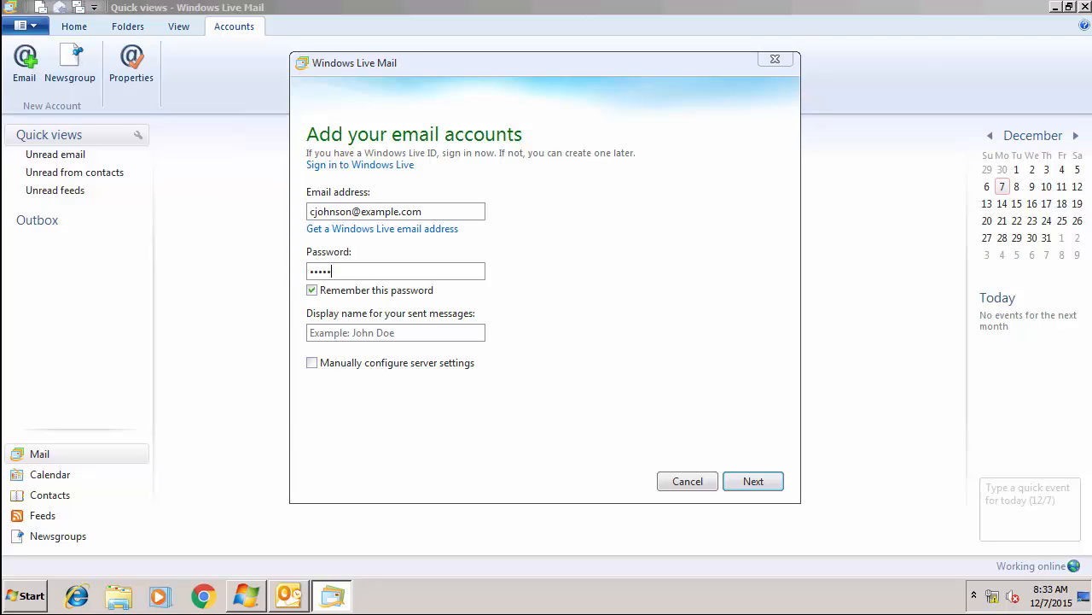
pyautogui.click(323, 335)
pyautogui.click(350, 333)
pyautogui.press('BackSpace')
# Choose IMAP with incoming server evserver.example.com and enter the domain logon name.
pyautogui.click(747, 480)
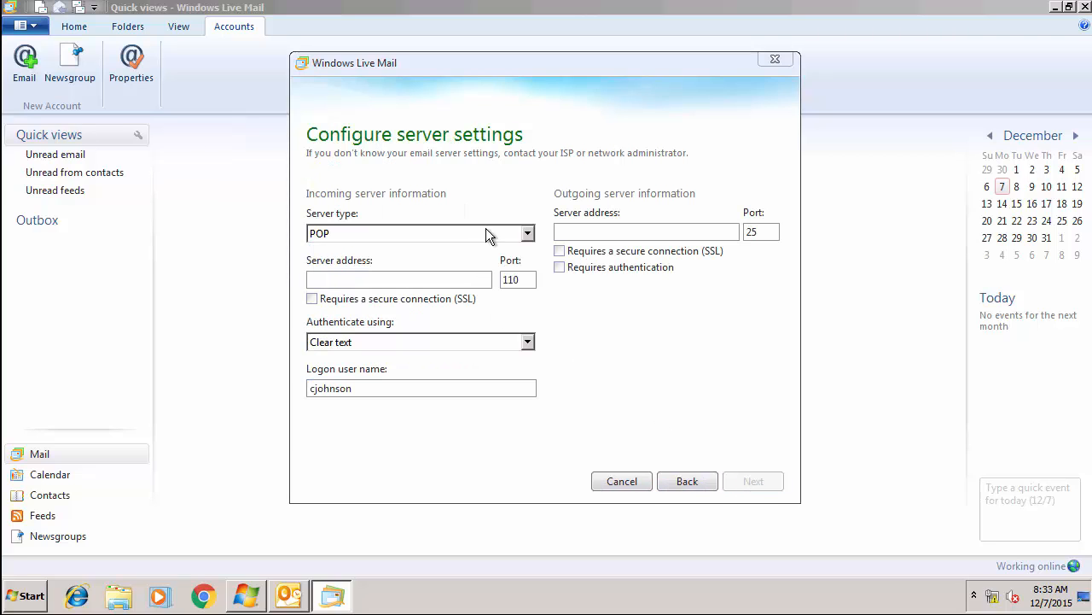
pyautogui.click(527, 234)
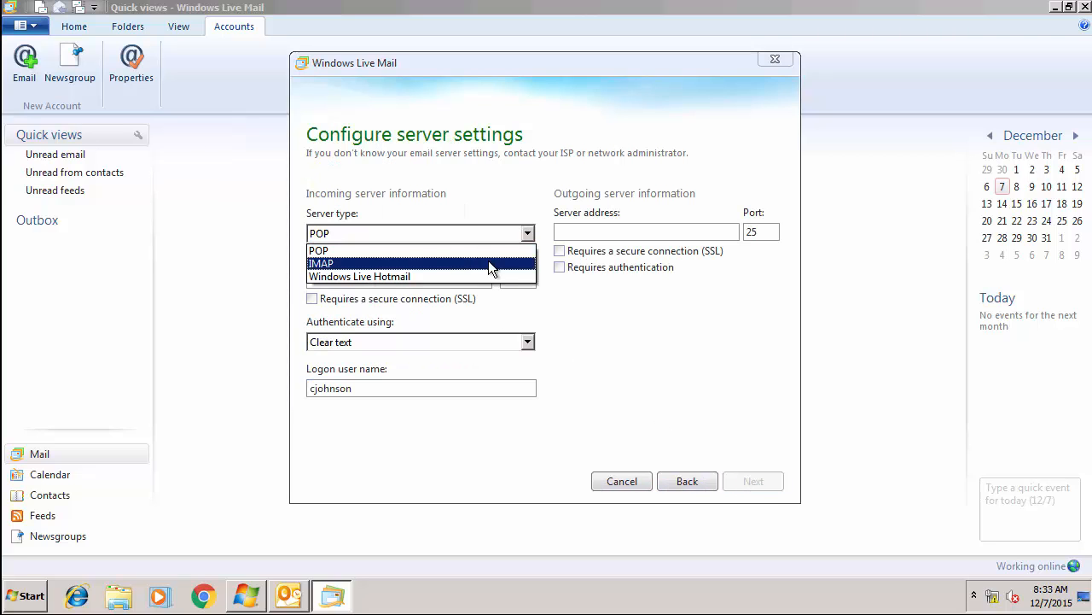
pyautogui.click(488, 260)
pyautogui.click(426, 281)
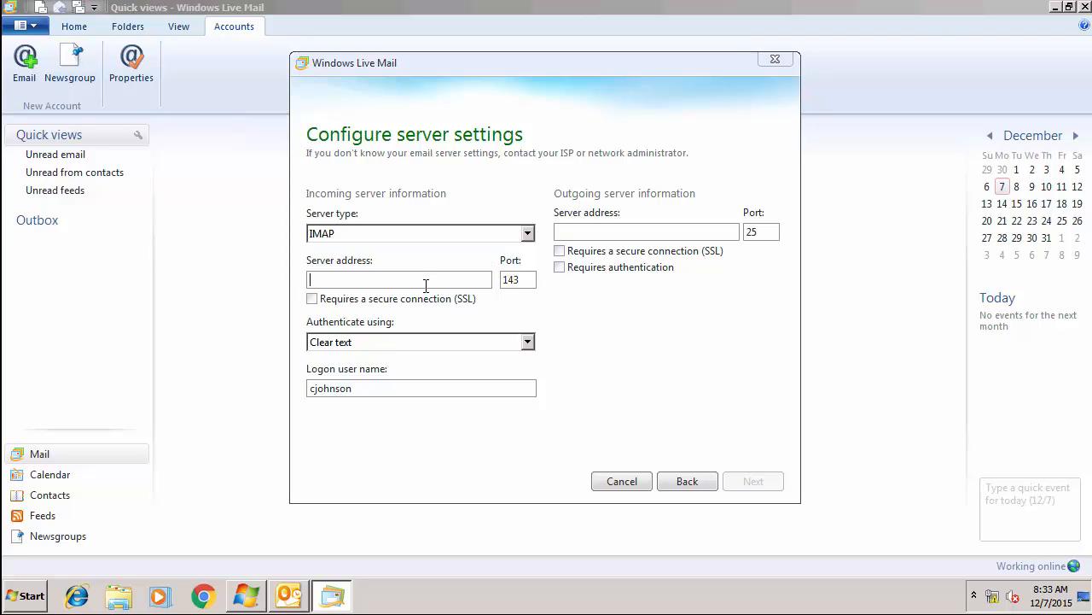
pyautogui.write('evserver')
pyautogui.write('.exam')
pyautogui.write('ple.com')
pyautogui.write('exampl')
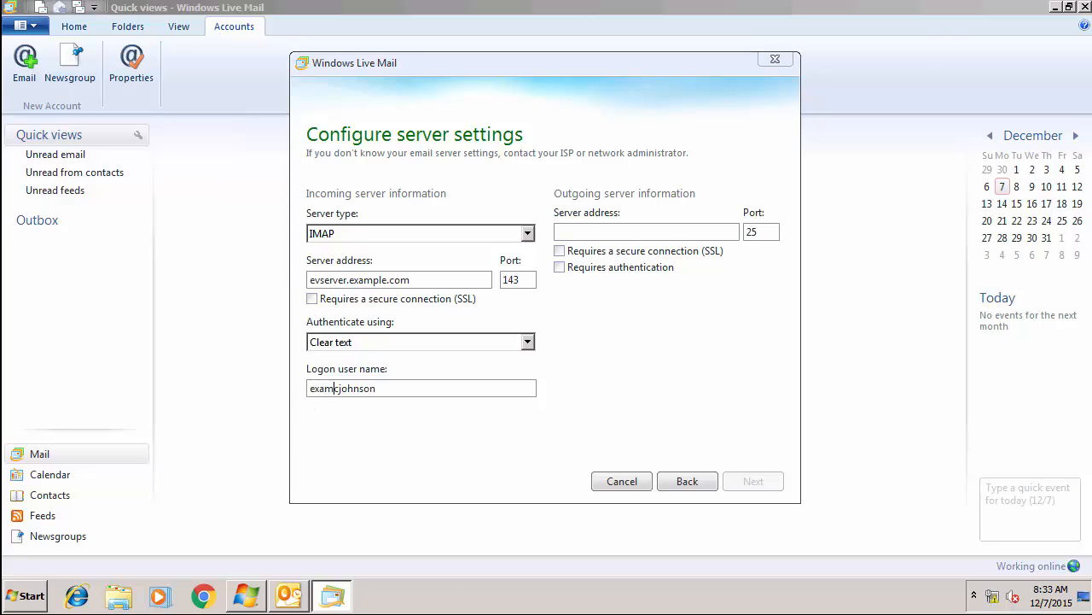
pyautogui.write('e\\')
pyautogui.click(411, 392)
pyautogui.write('\\115')
# Set outgoing server server1.example.com on port 587 with SSL, and add the account.
pyautogui.click(567, 231)
pyautogui.write('s')
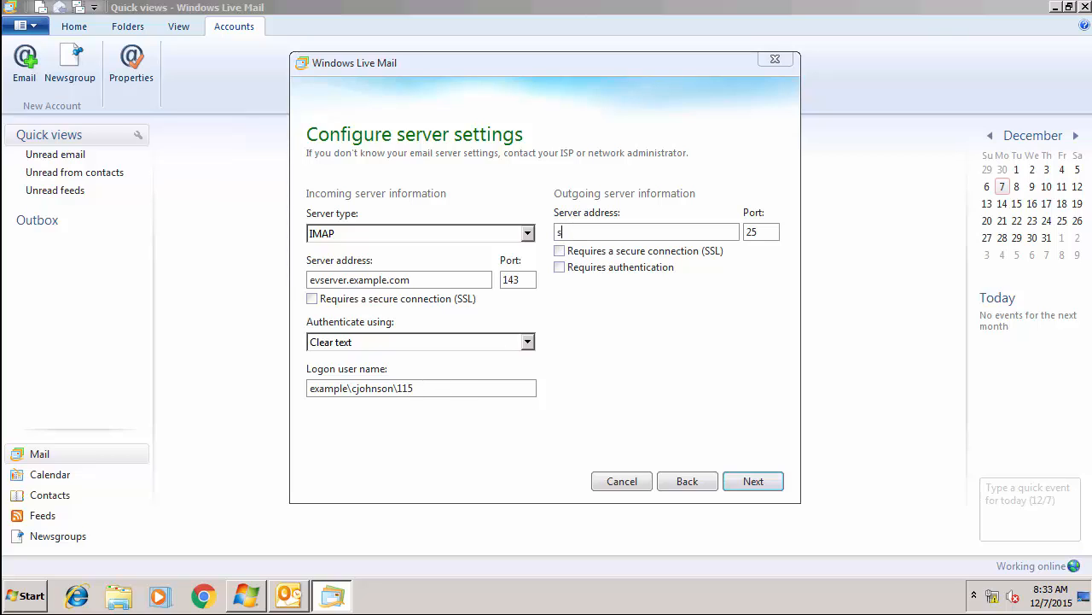
pyautogui.write('erver1.example.com')
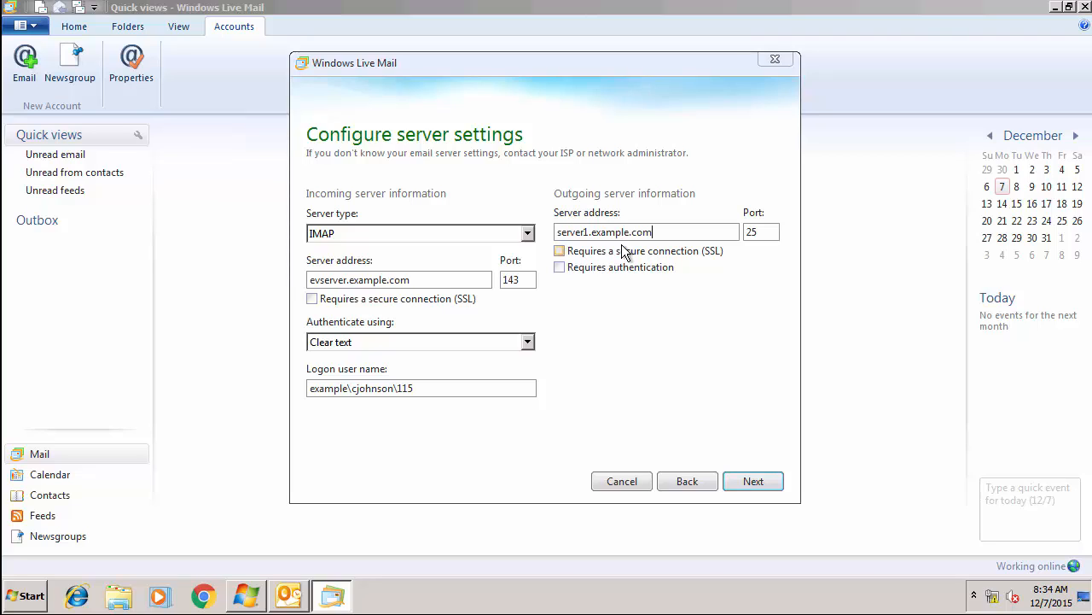
pyautogui.moveTo(769, 232); pyautogui.dragTo(751, 232)
pyautogui.write('587')
pyautogui.click(568, 257)
pyautogui.click(754, 481)
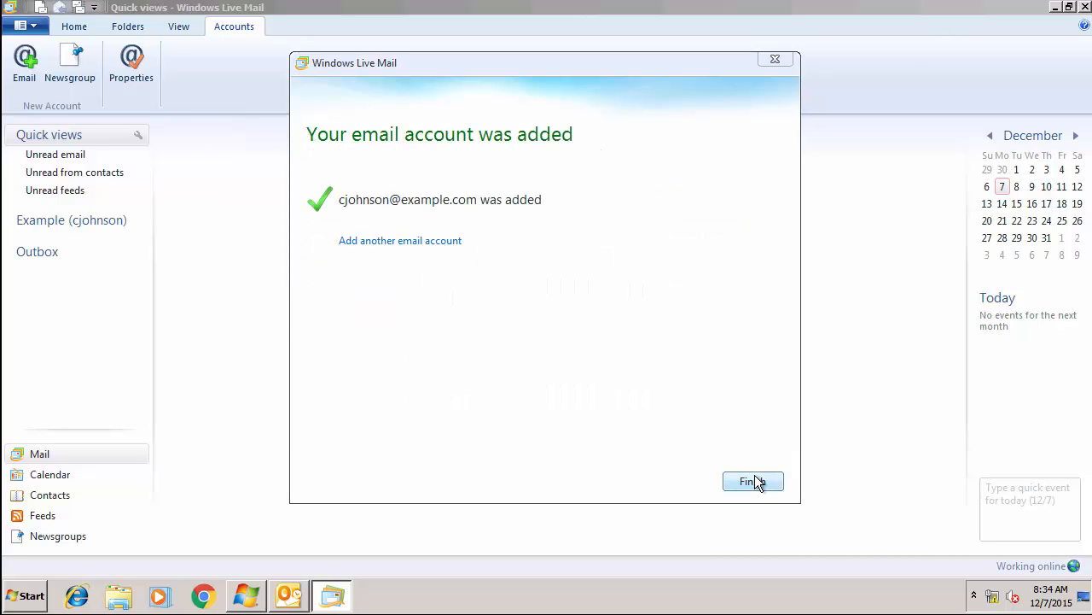
# Finish the account setup, then open and close the archived message 'We have some goods in security'.
pyautogui.click(754, 482)
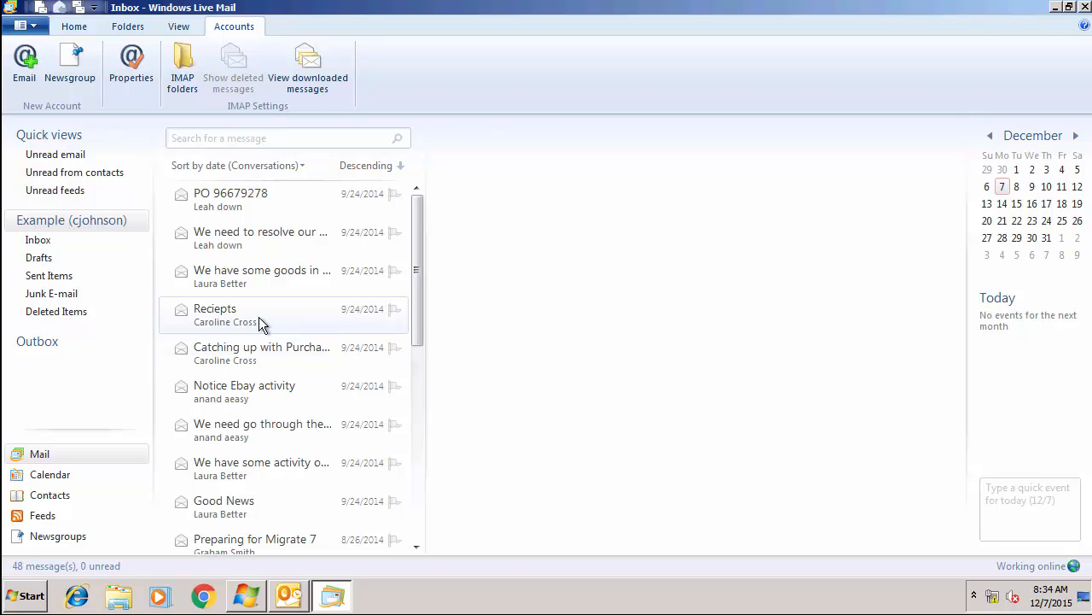
pyautogui.doubleClick(256, 286)
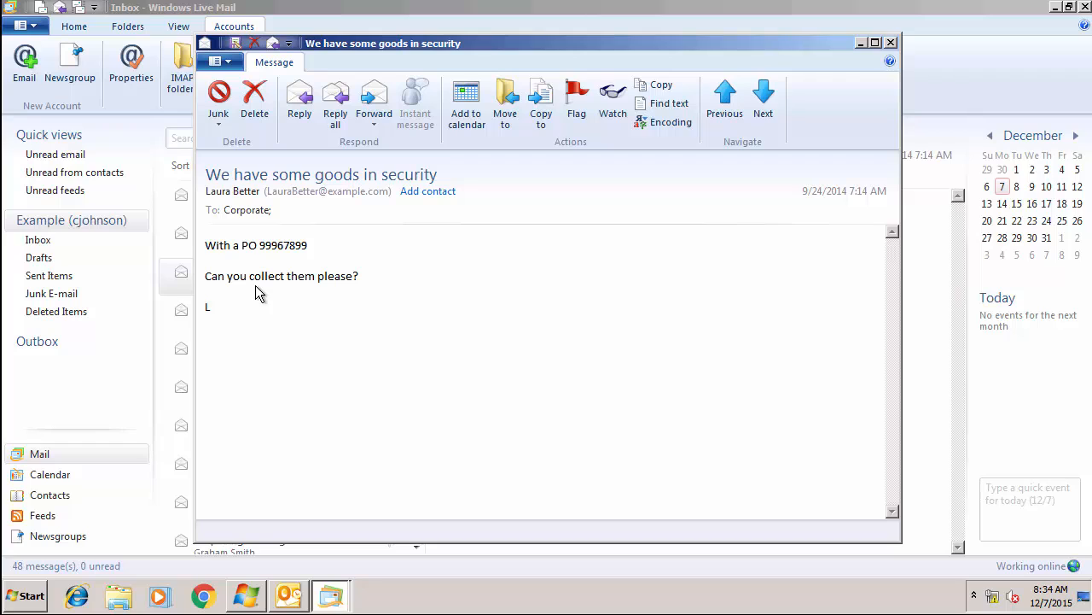
pyautogui.click(888, 43)
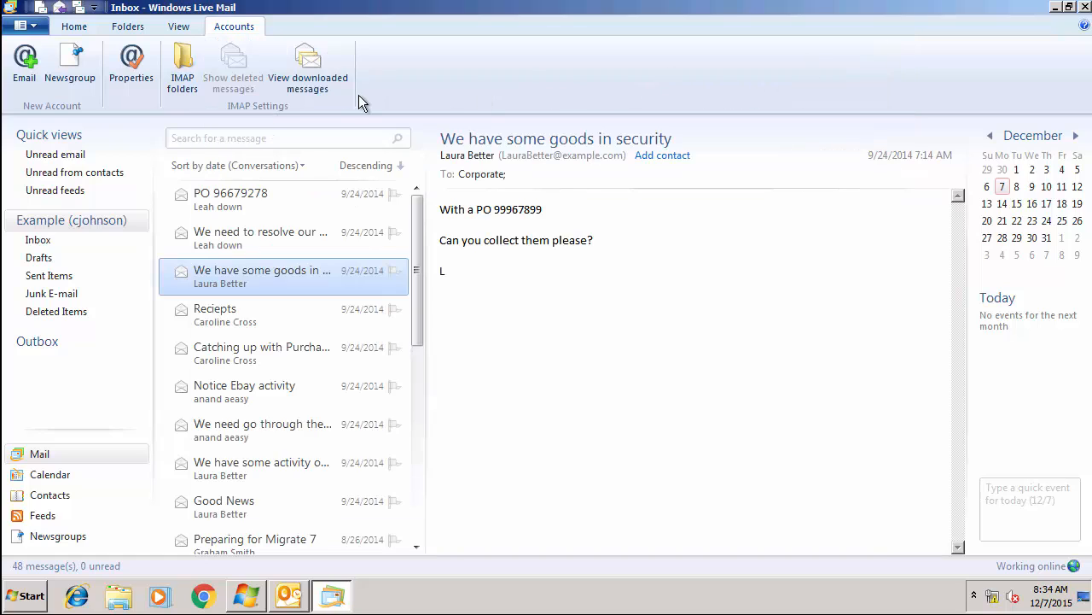
# Set the outgoing server to log on with the account's own user name and password.
pyautogui.click(142, 89)
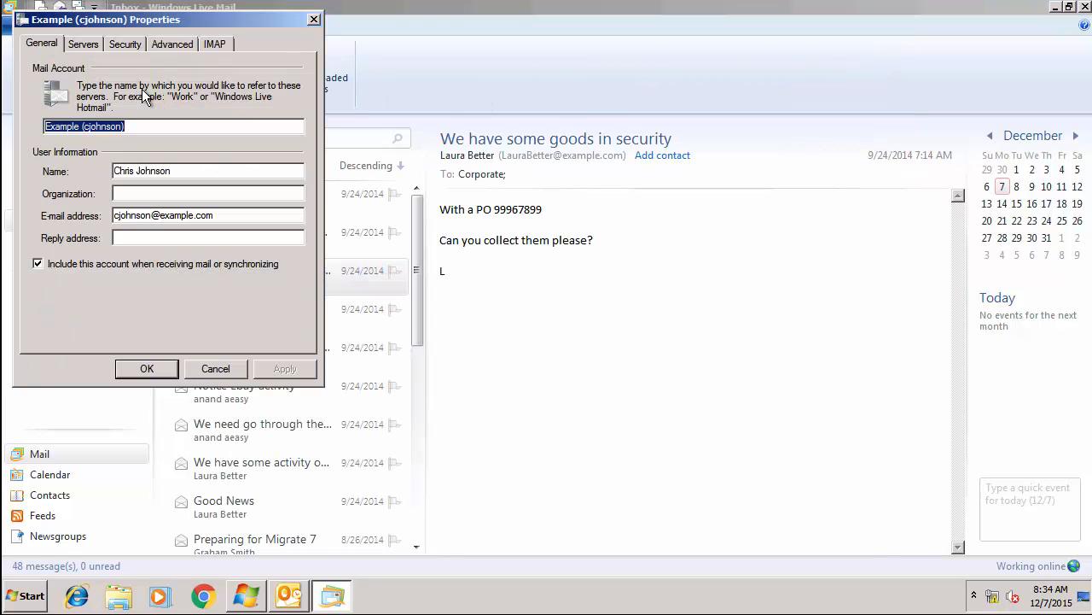
pyautogui.click(158, 43)
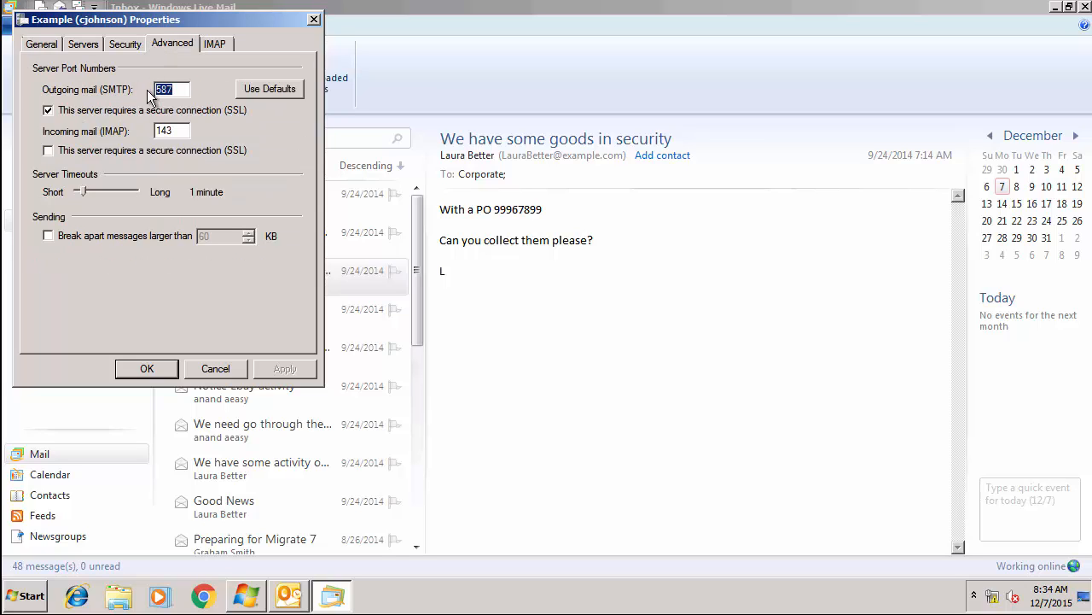
pyautogui.click(93, 48)
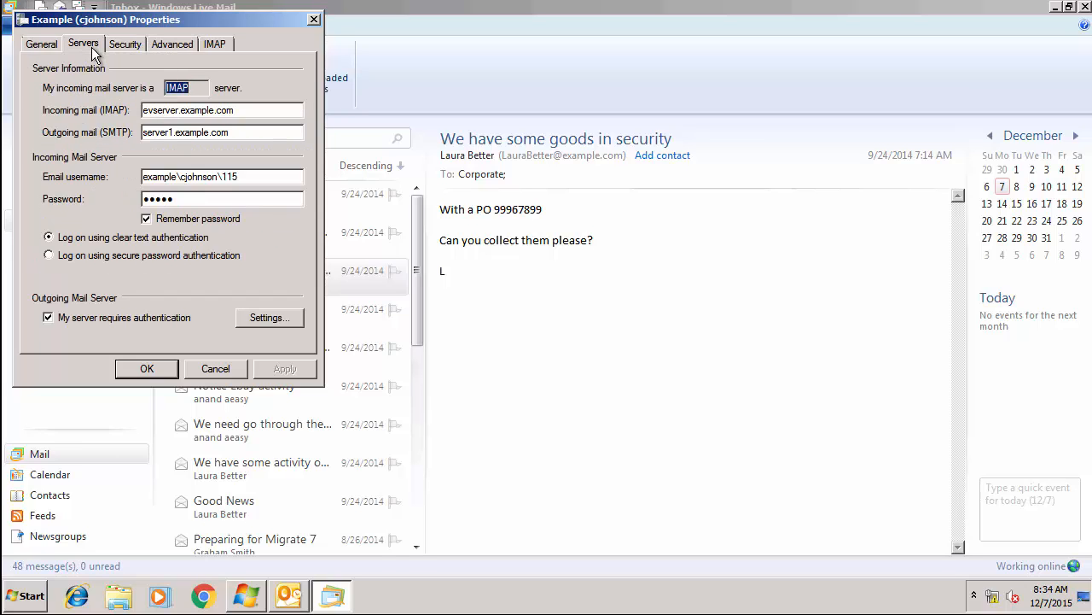
pyautogui.click(257, 319)
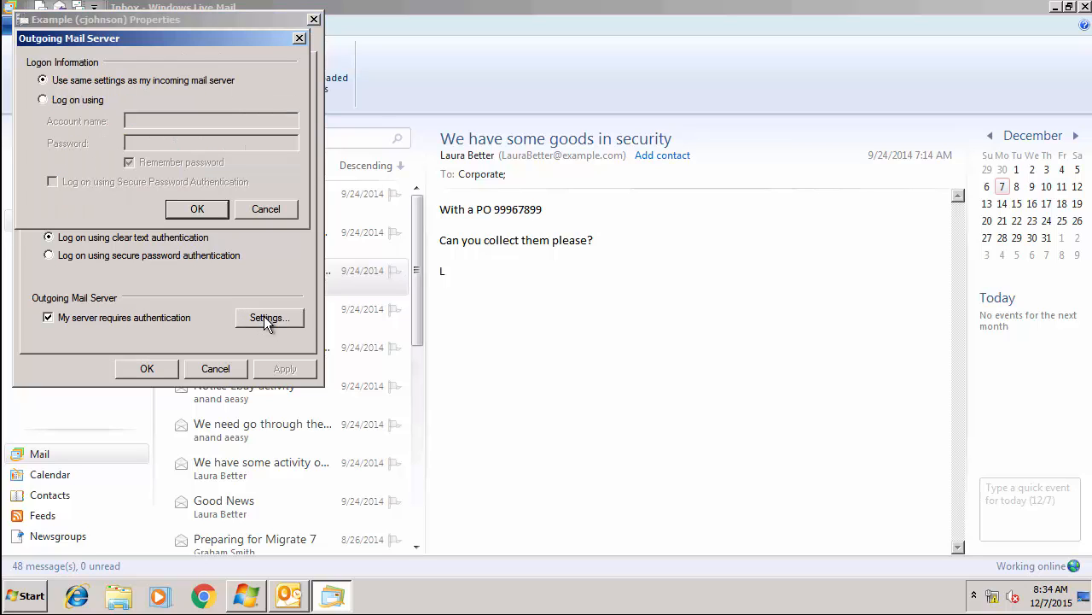
pyautogui.click(84, 99)
pyautogui.click(153, 120)
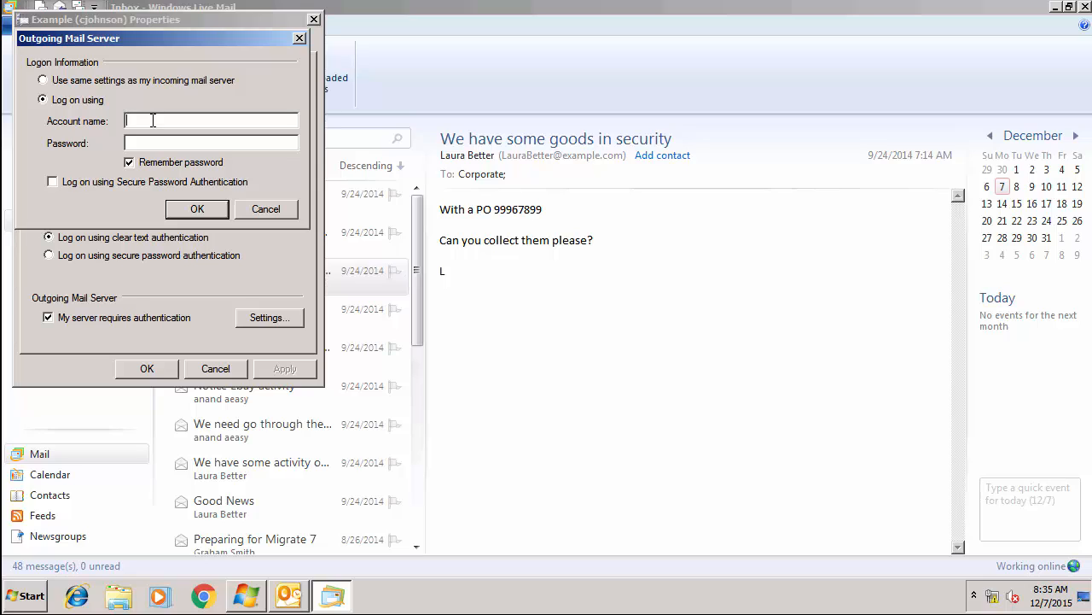
pyautogui.write('•••••')
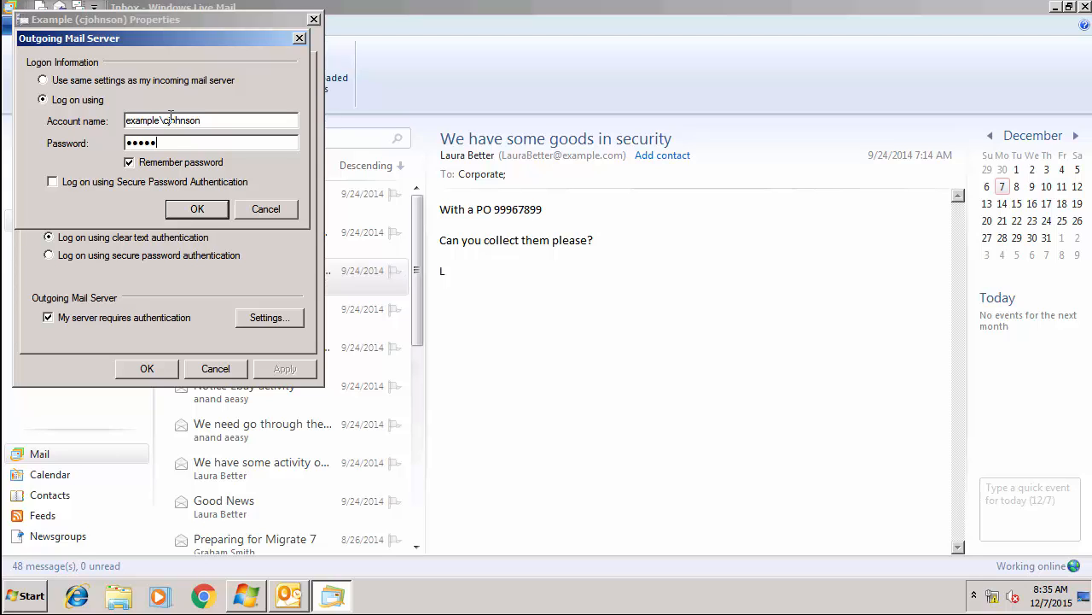
pyautogui.click(188, 209)
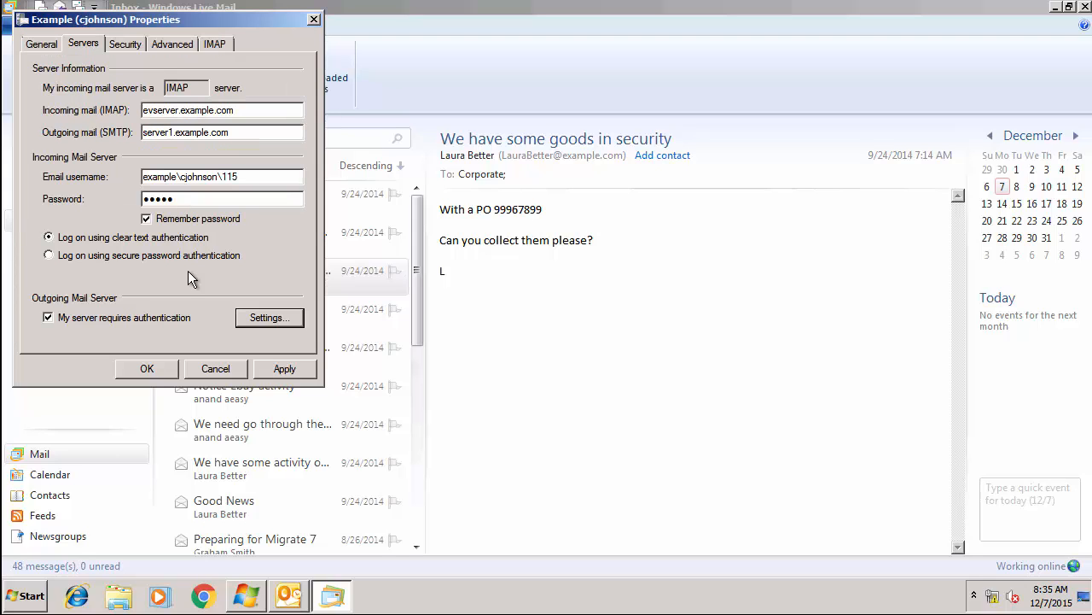
pyautogui.click(149, 368)
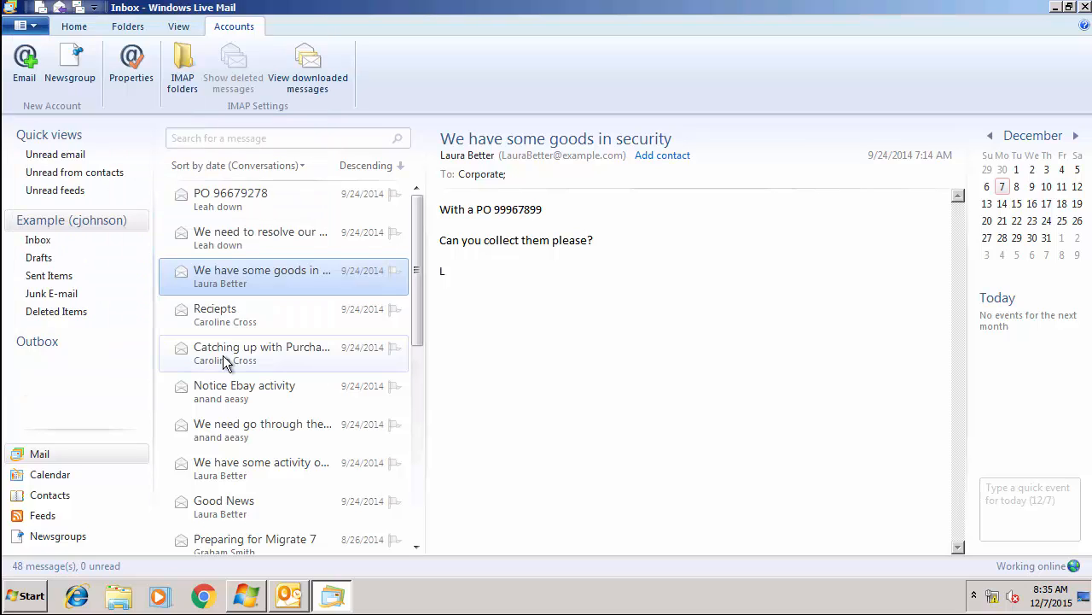
# Reply 'this is a reply' to the message 'We have some goods in security' and send it.
pyautogui.doubleClick(226, 282)
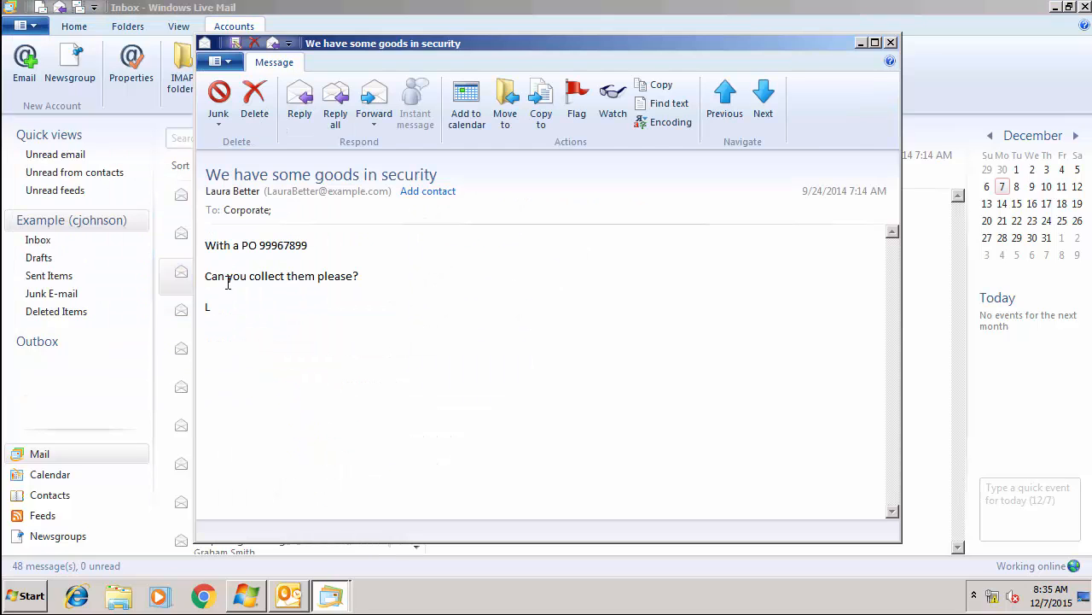
pyautogui.click(298, 118)
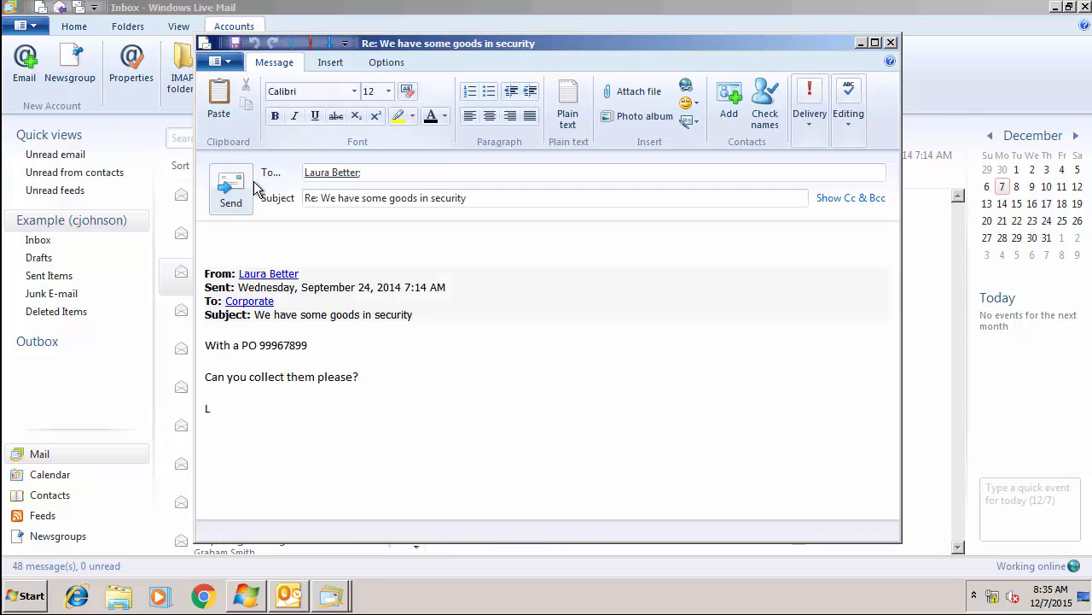
pyautogui.write('t')
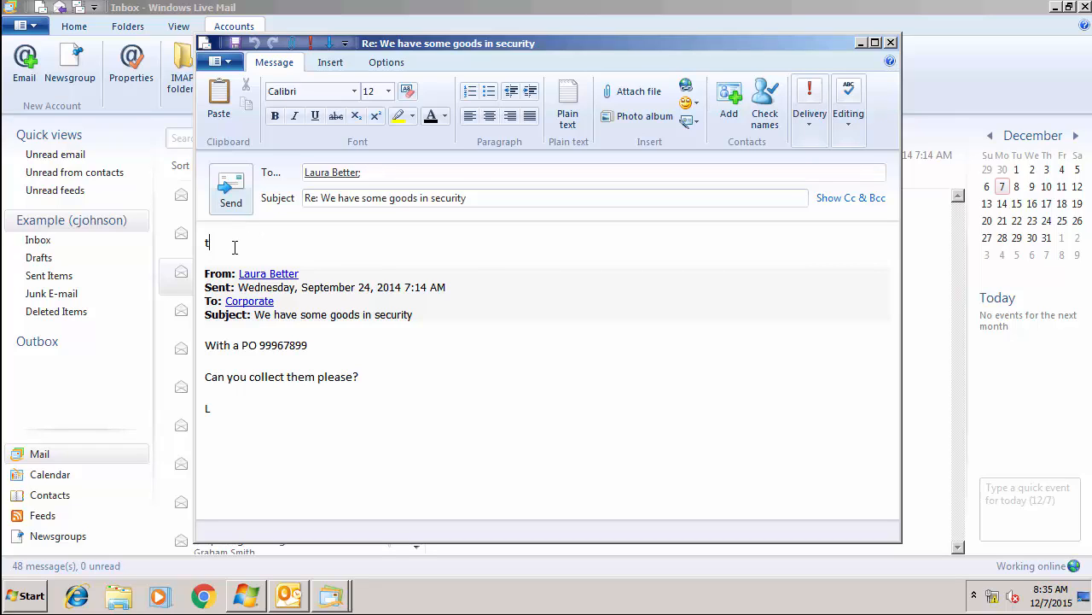
pyautogui.write('his is a reply')
pyautogui.click(227, 189)
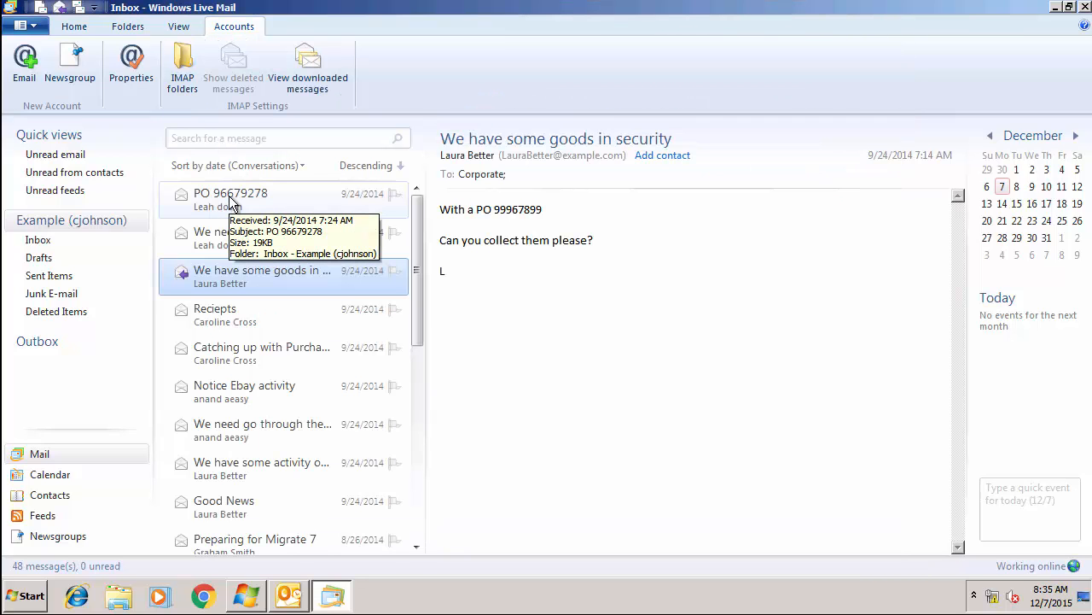